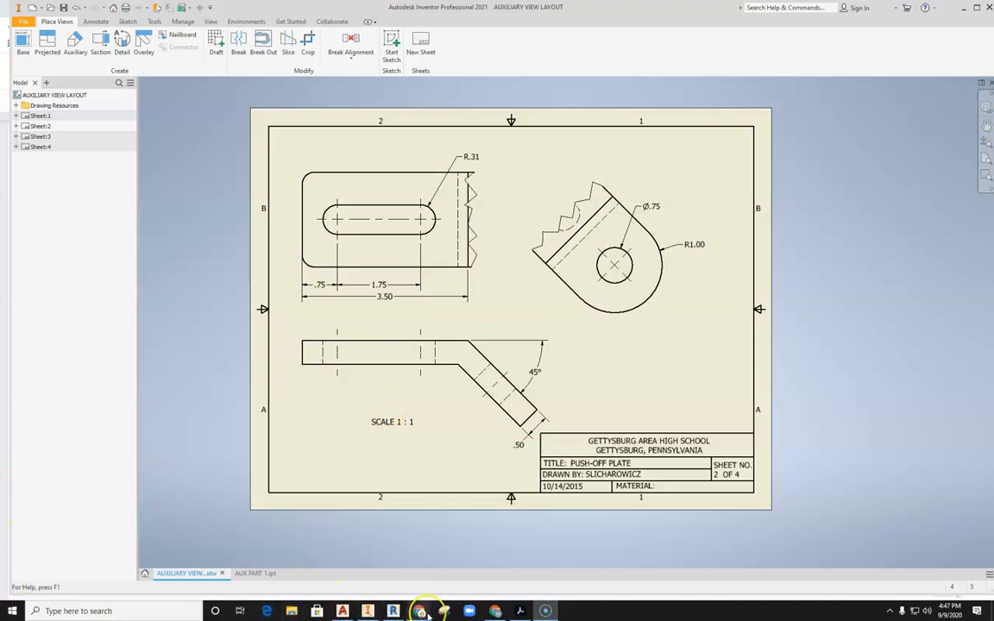
Step: Switch to the Auxiliary Views assignment in the browser and examine the push-off plate problem at 125% zoom
mouse_move(421, 608)
left_click(386, 585)
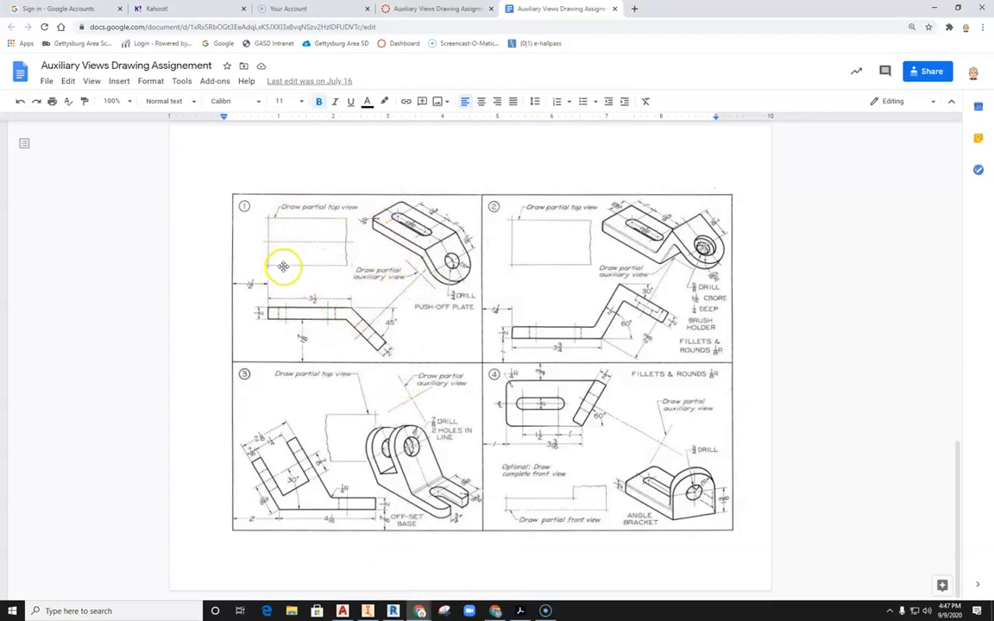
left_click(128, 102)
left_click(117, 221)
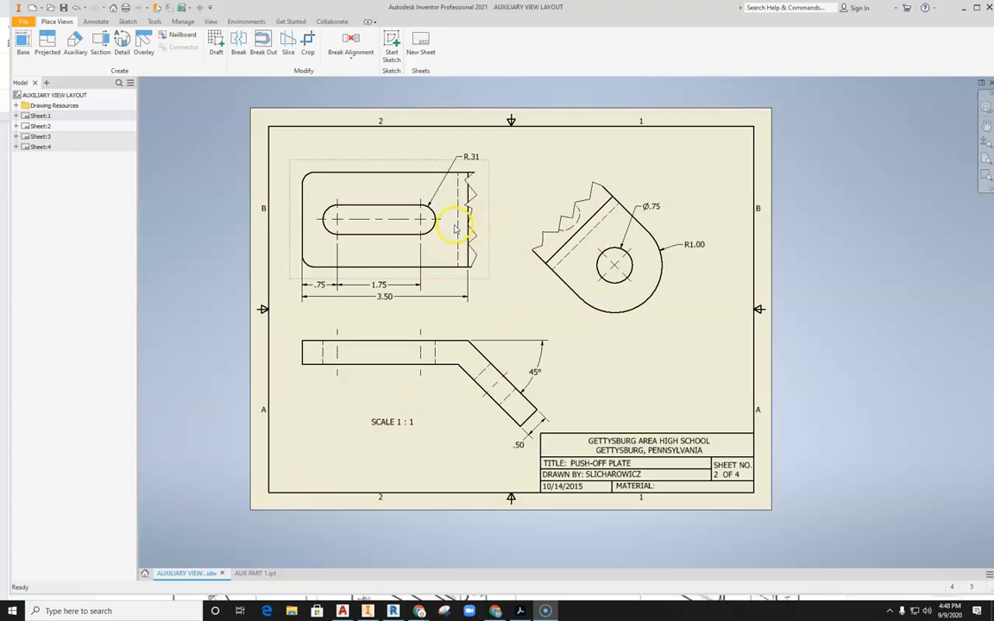
Step: Return to Inventor and add a new sheet to the drawing, leaving the prompted title block entry blank
scroll(500, 306, "down", 3)
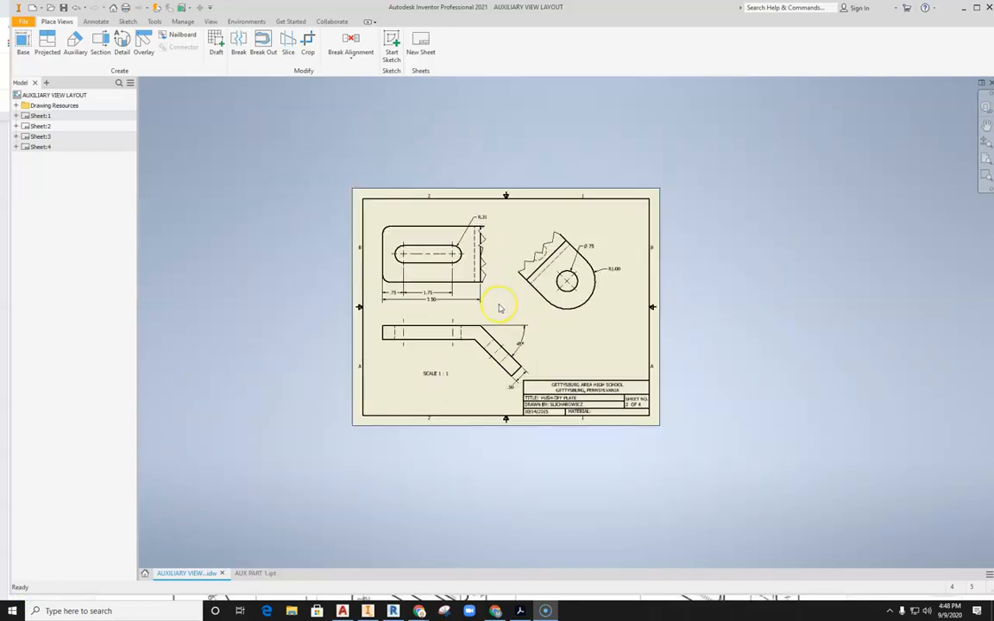
scroll(499, 308, "up", 3)
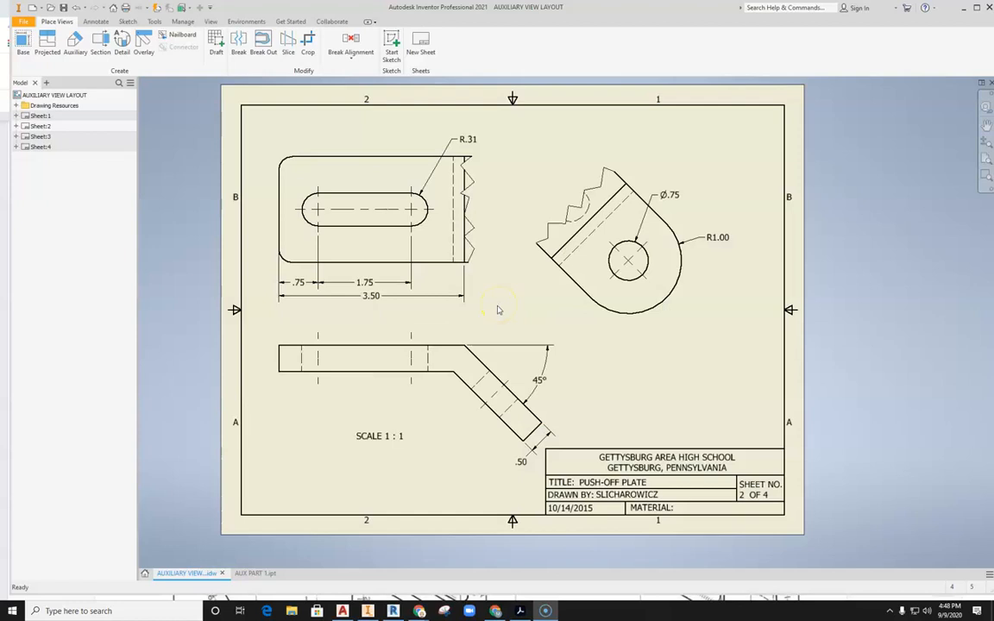
right_click(39, 183)
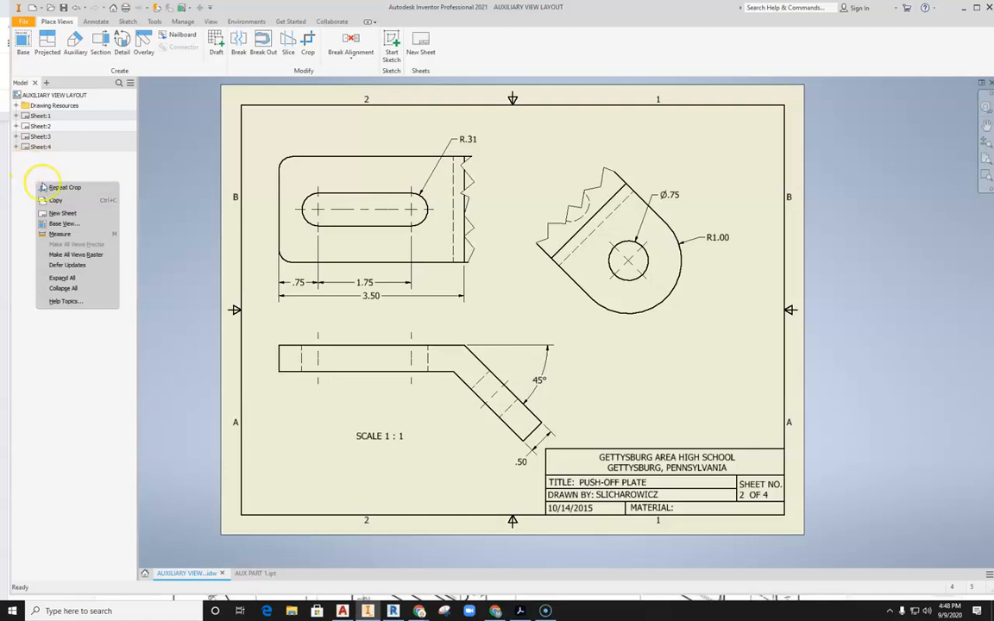
left_click(63, 213)
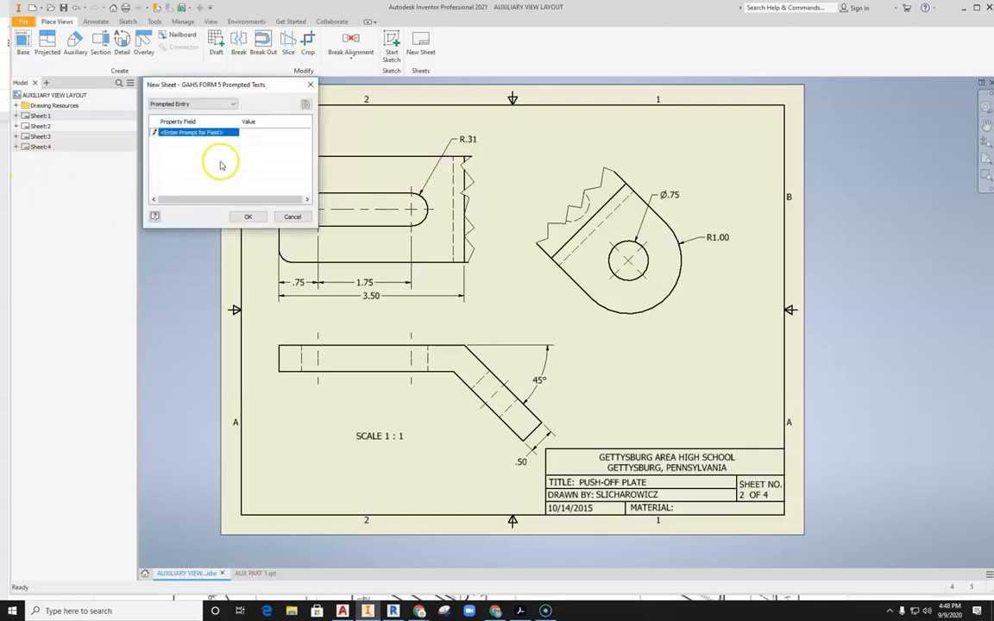
left_click(248, 216)
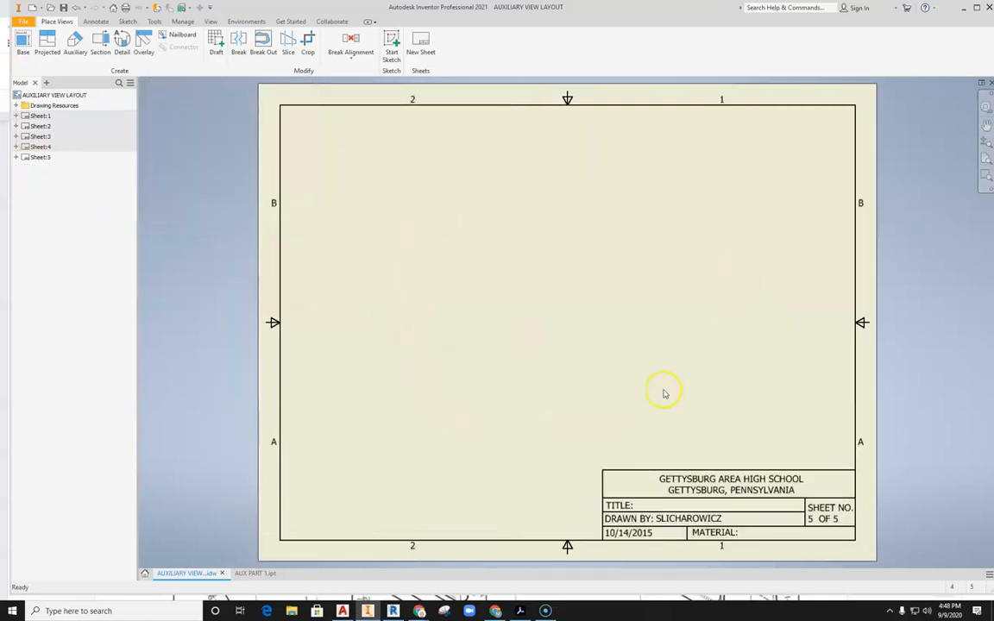
Step: Place a 1:1 front base view of AUX PART 1 in the sheet's lower left, with a projected top view above it
left_click(24, 53)
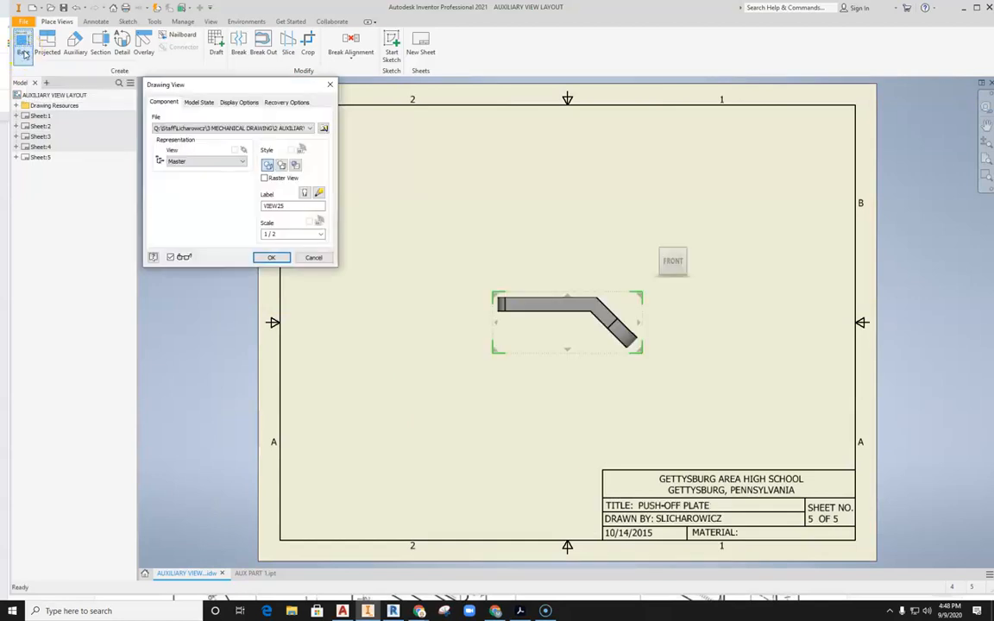
left_click_drag(546, 353, 481, 382)
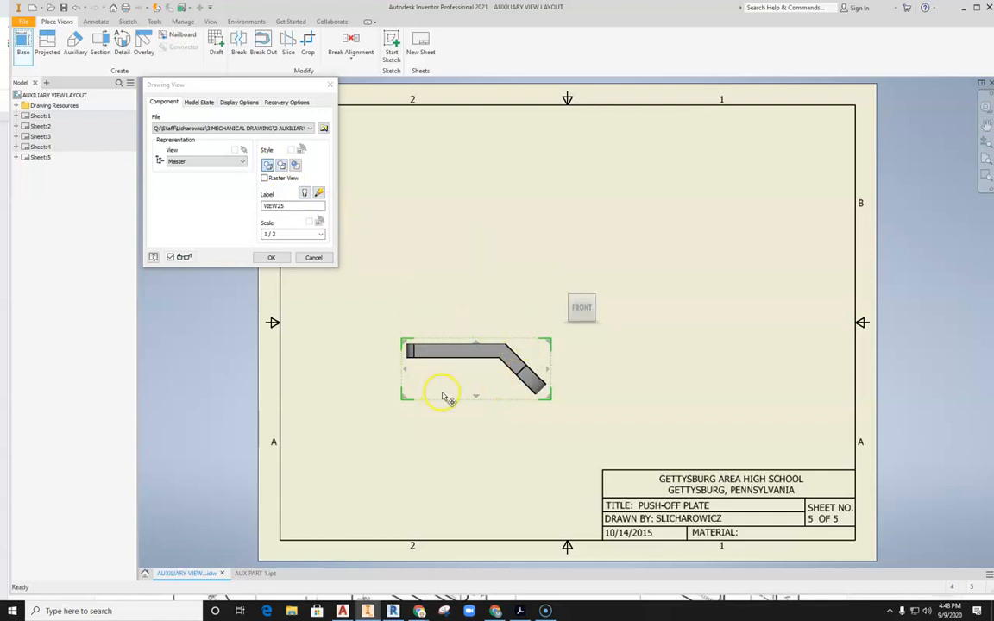
left_click(321, 235)
left_click(267, 256)
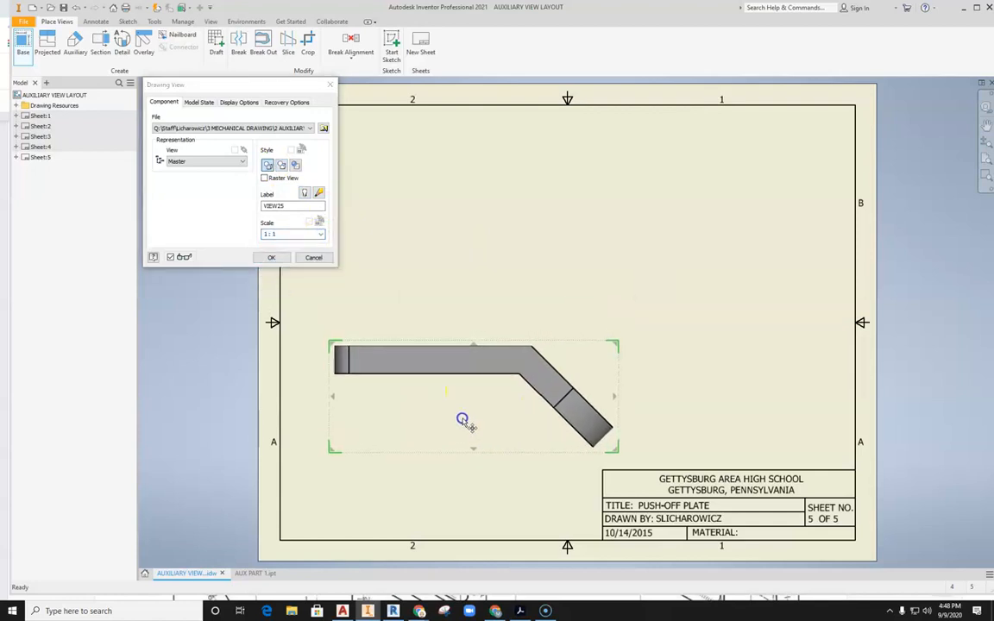
left_click(460, 391)
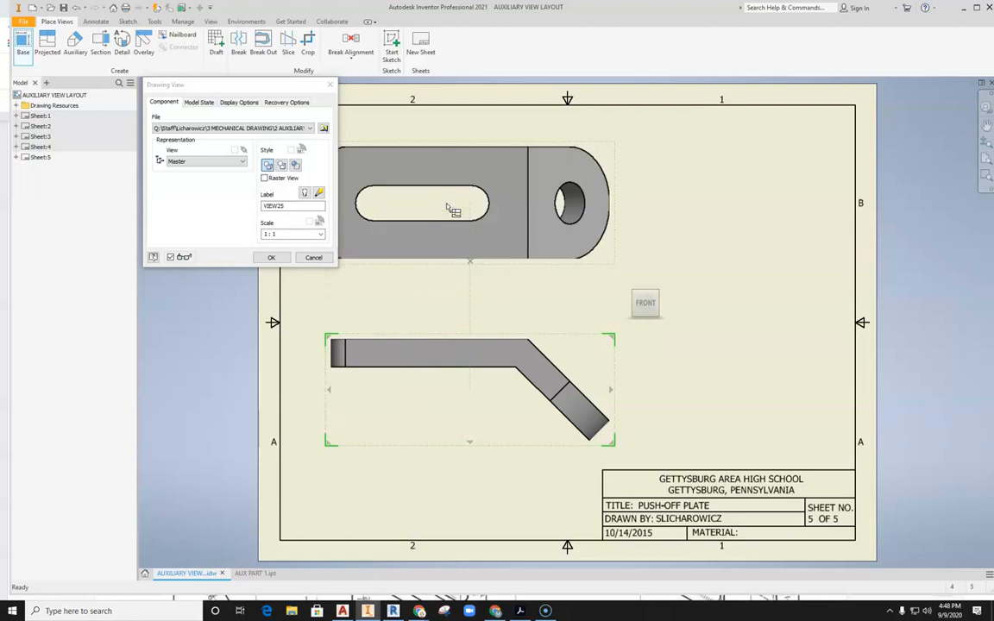
left_click(269, 253)
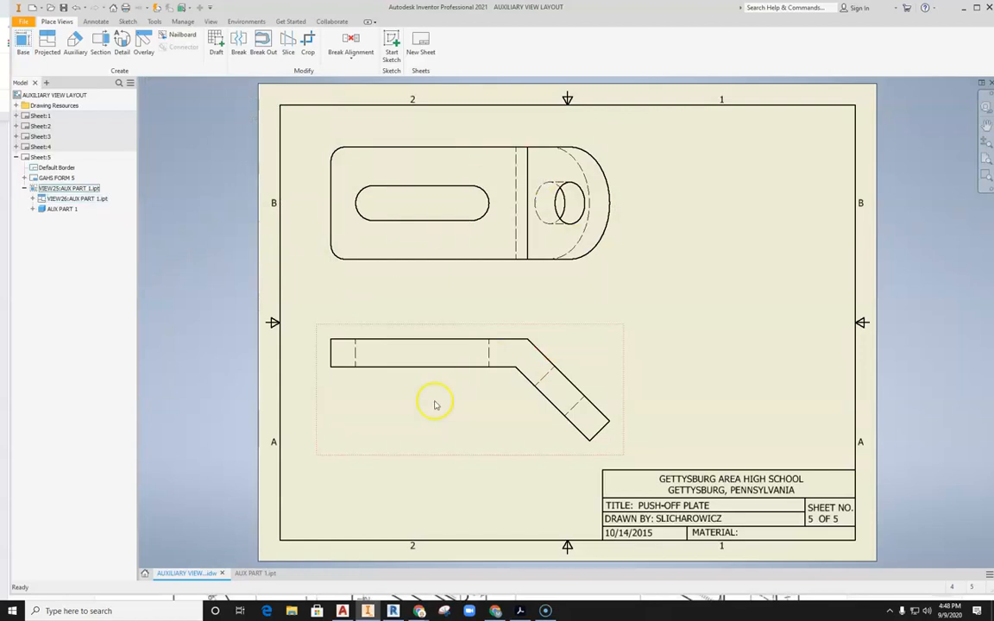
Step: Check the assignment in the browser for the push-off plate's required partial top and auxiliary views, and return to Inventor
mouse_move(420, 609)
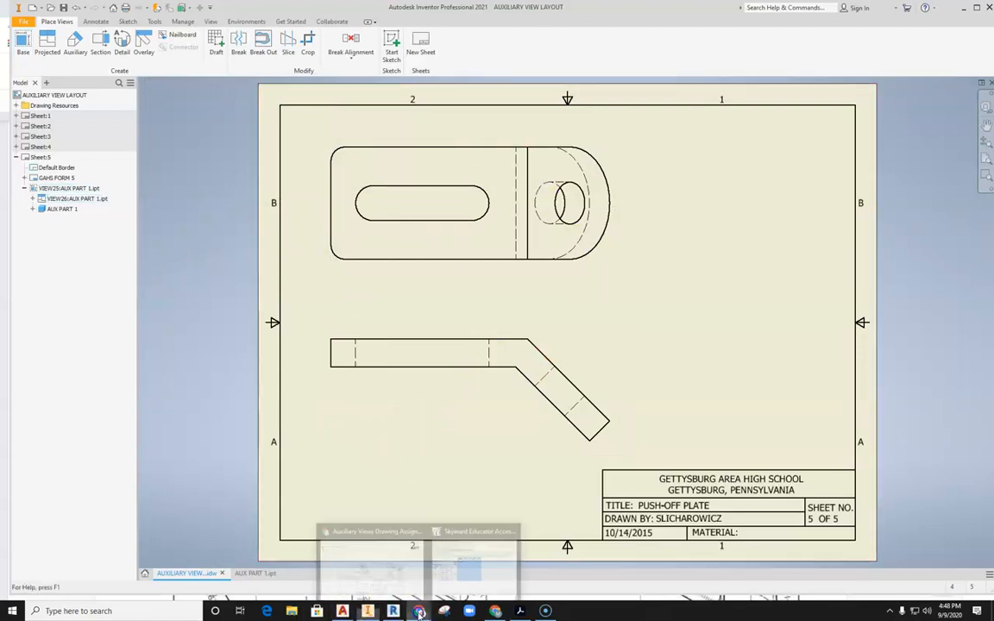
left_click(389, 584)
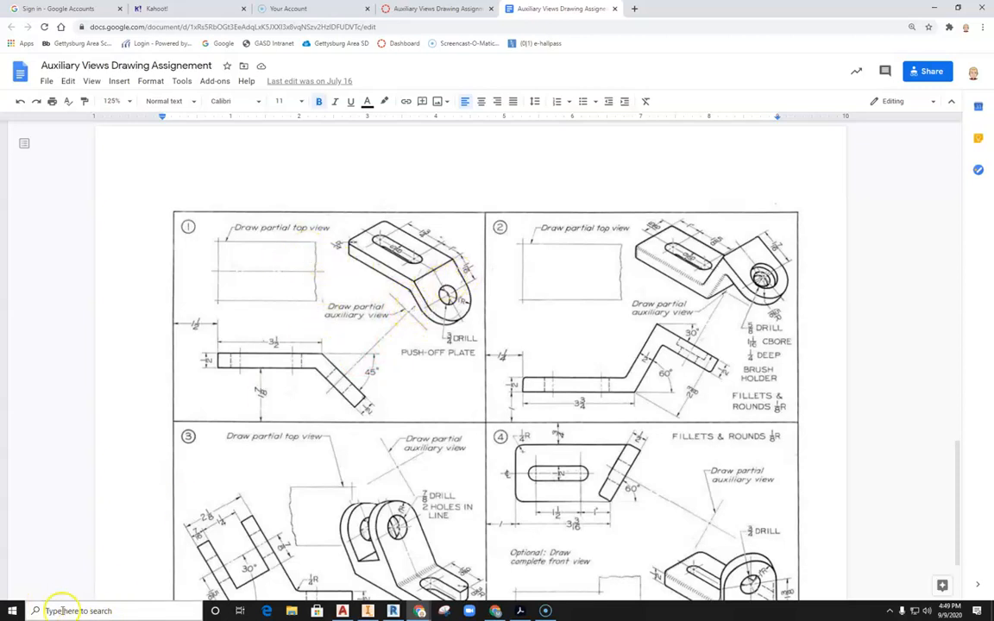
left_click(367, 611)
Step: Create a 1:1 auxiliary view from the front view's angled edge and place it to the upper right
middle_click_drag(673, 318, 493, 342)
left_click(473, 382)
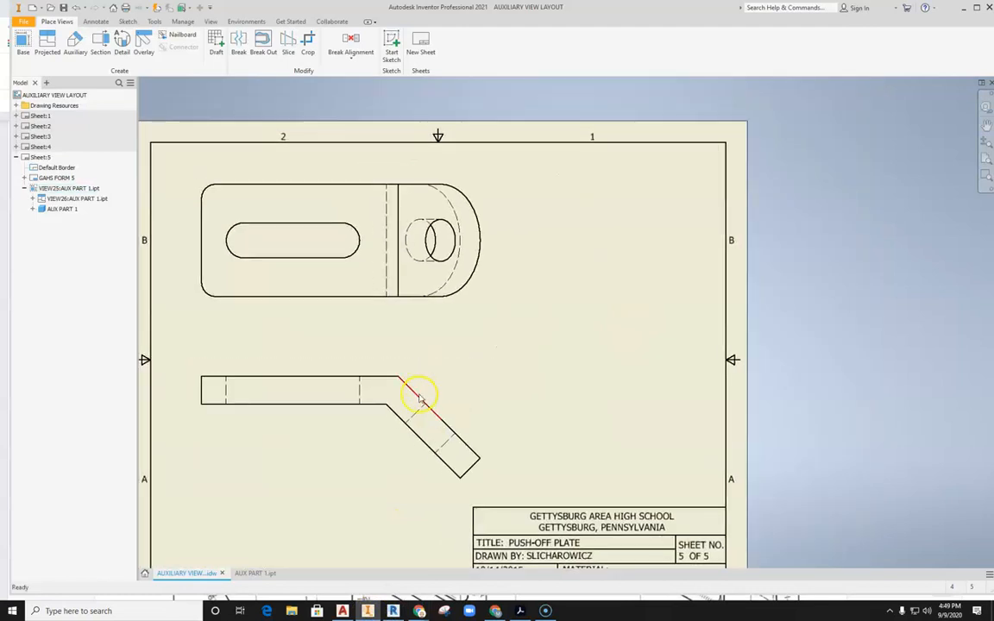
left_click(321, 308)
key("Escape")
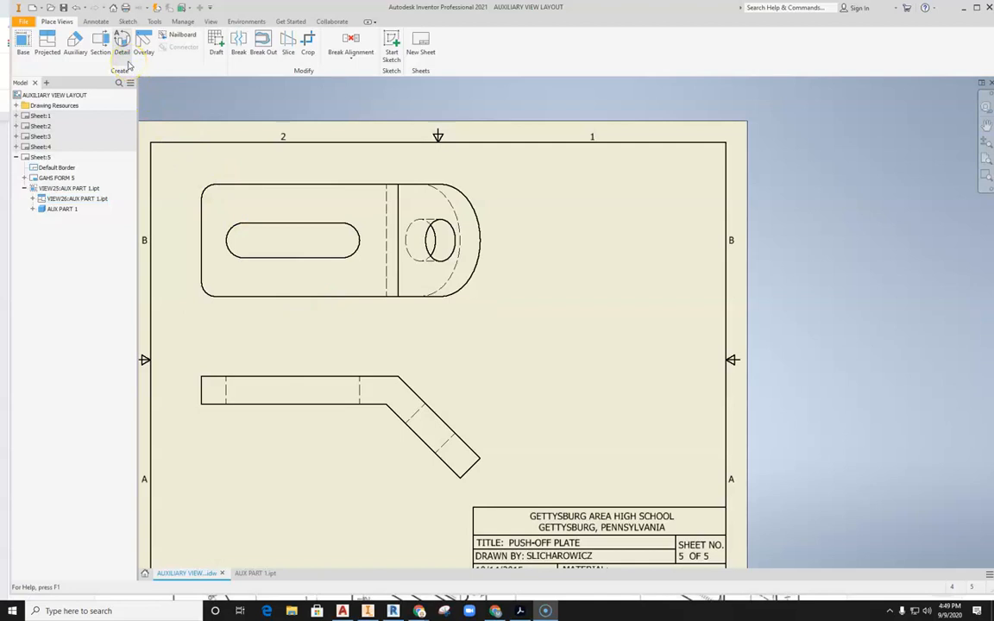
left_click(82, 53)
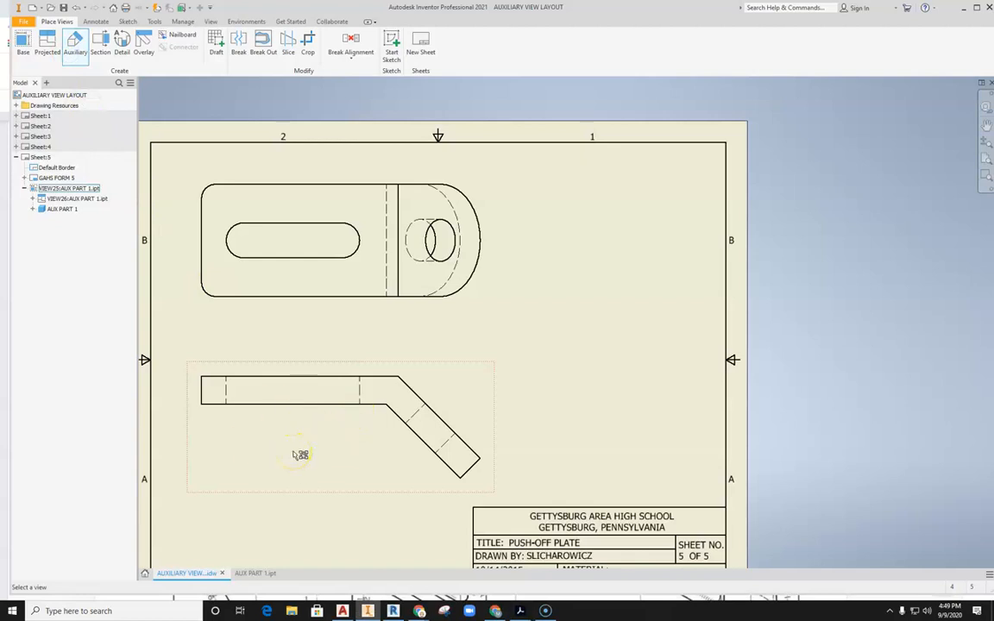
left_click(354, 461)
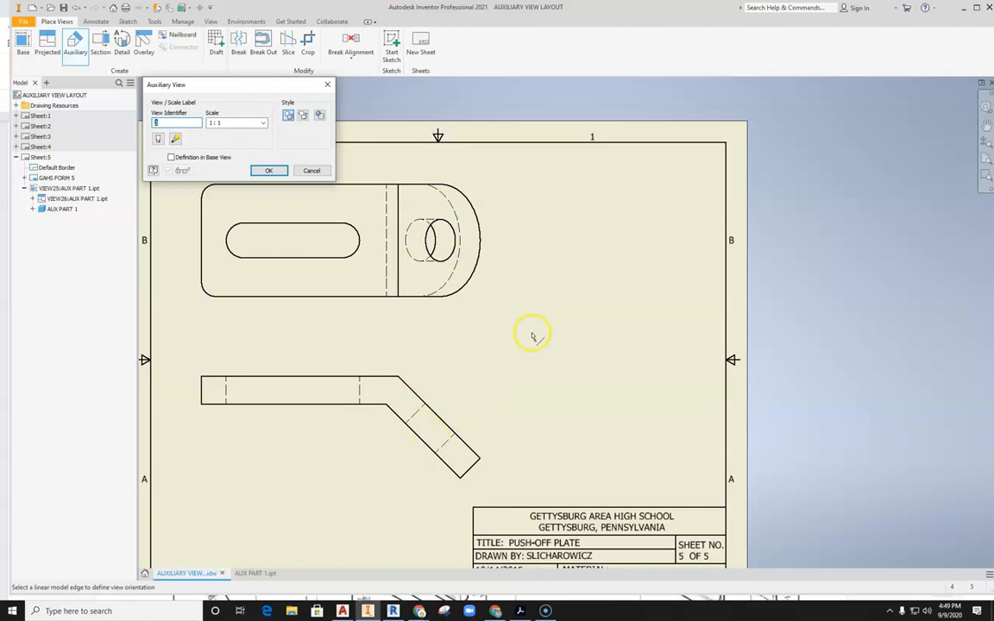
left_click(449, 429)
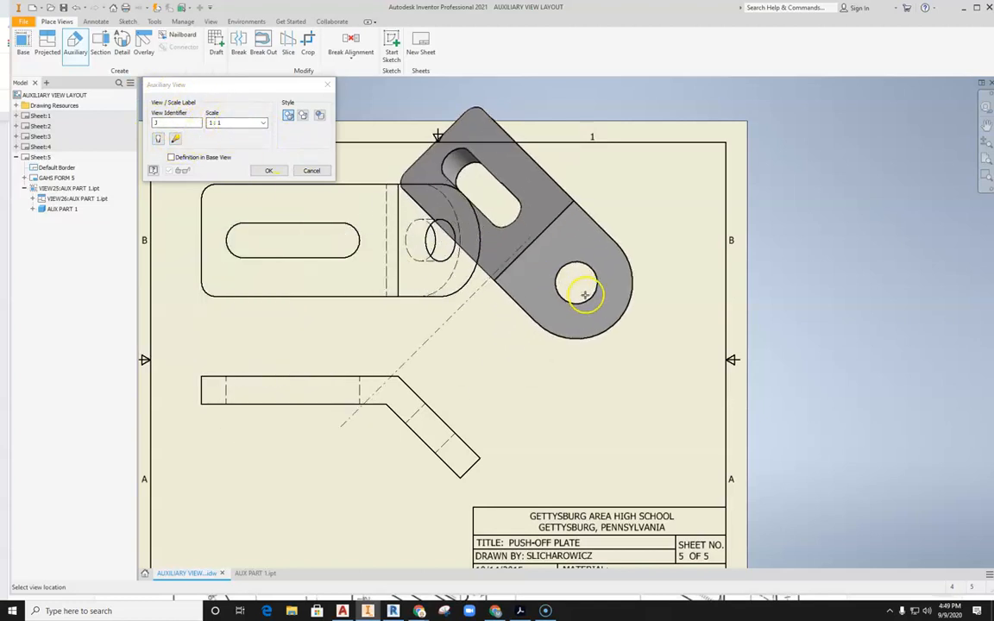
left_click(559, 242)
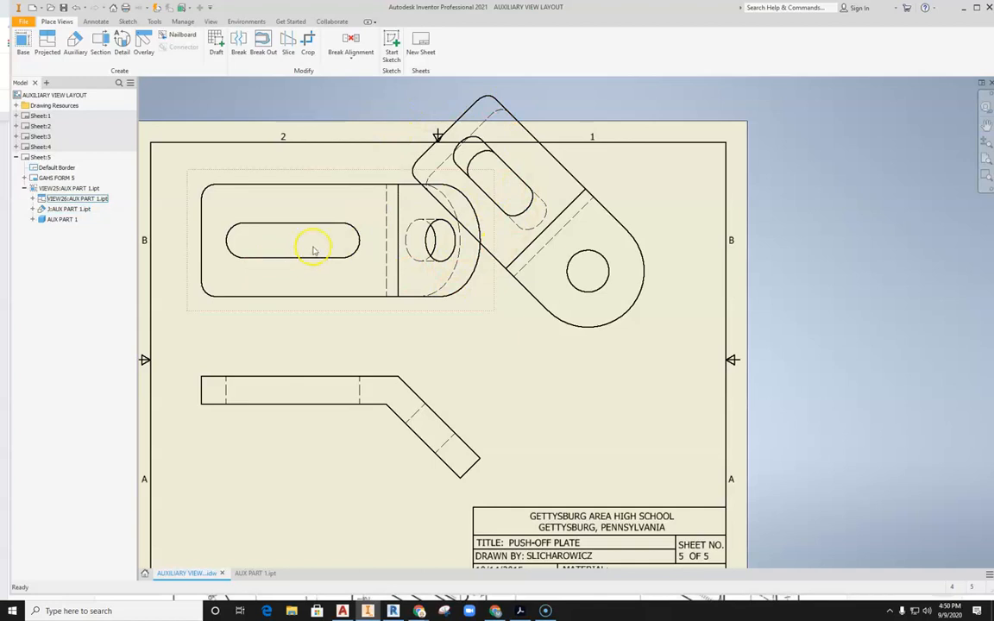
Step: Start a new sketch attached to the auxiliary view
left_click(533, 214)
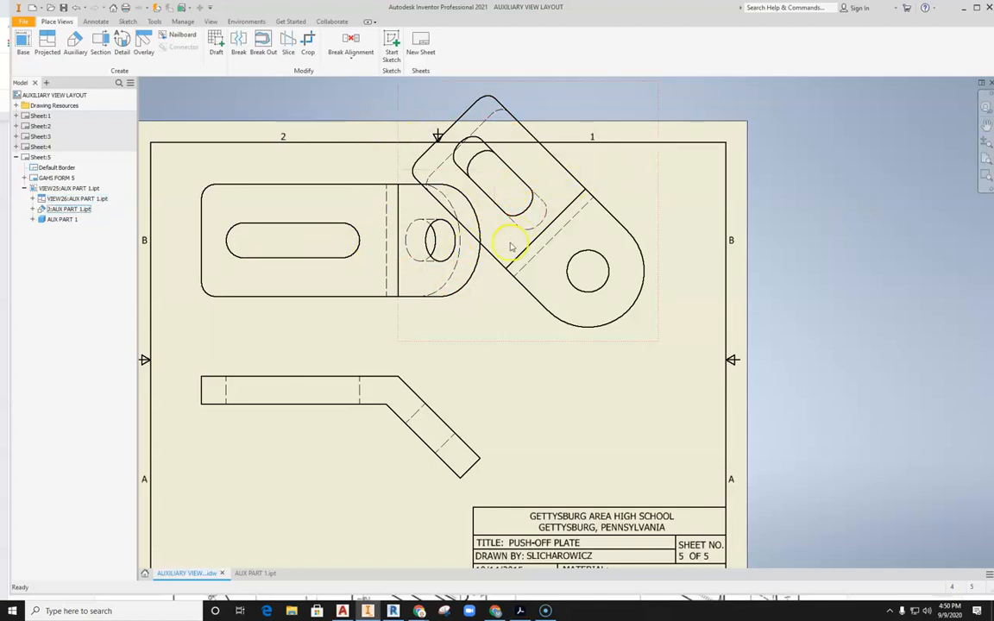
middle_click_drag(528, 373, 490, 377)
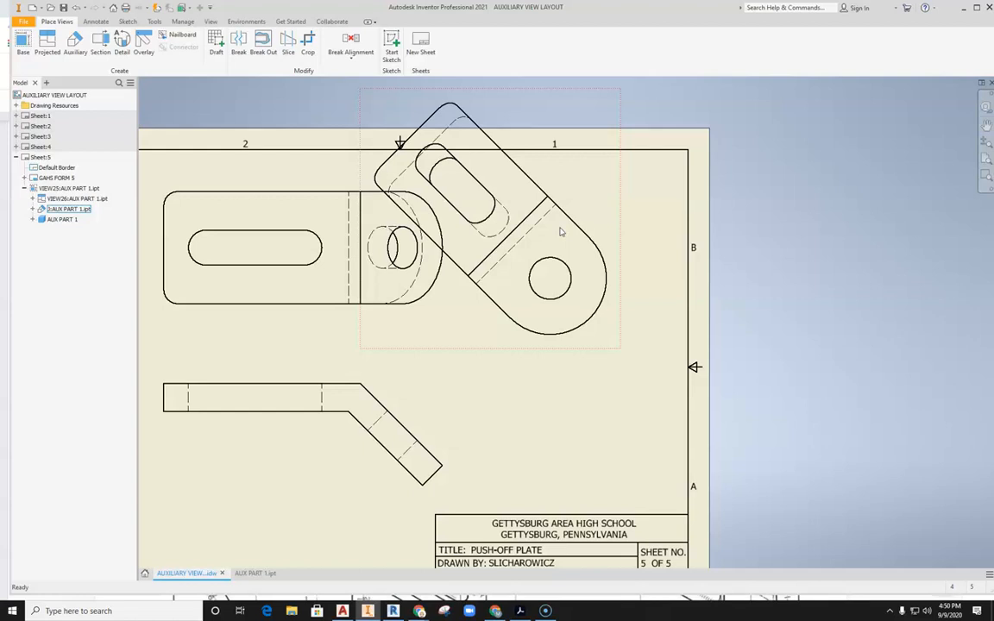
left_click(391, 50)
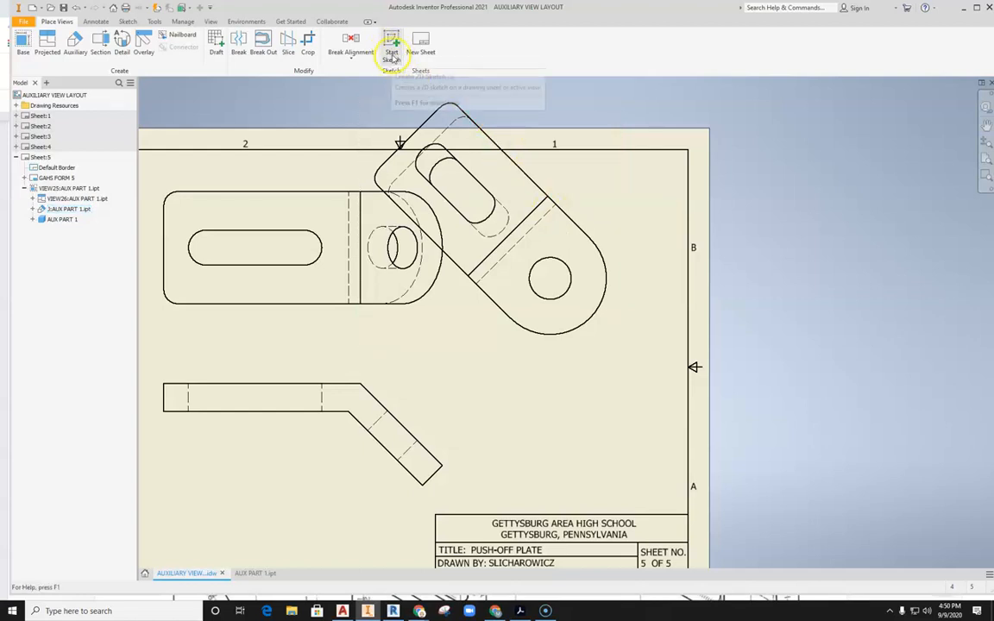
left_click(393, 52)
left_click(586, 175)
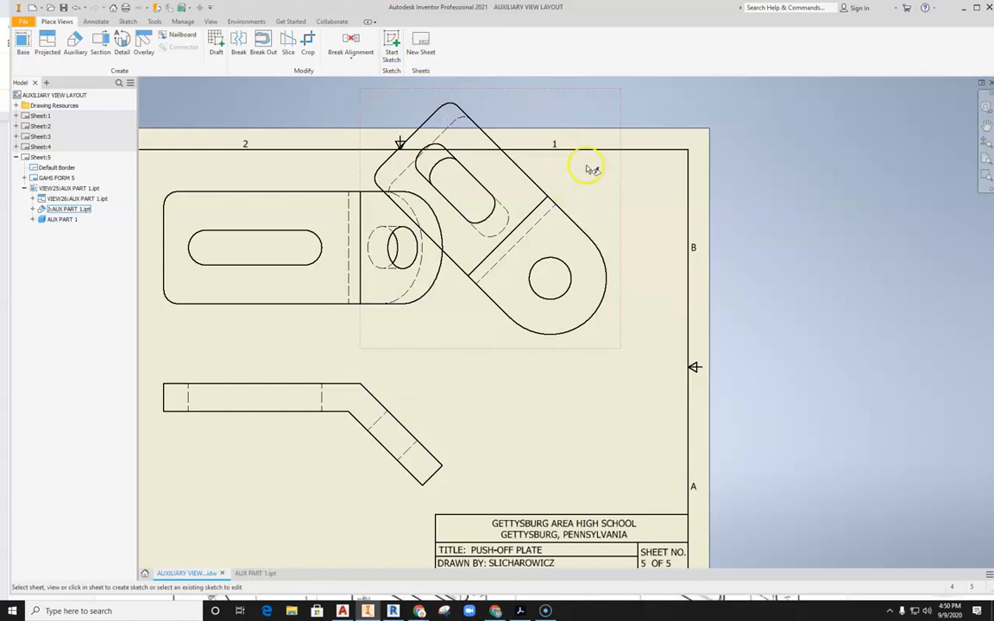
left_click(591, 176)
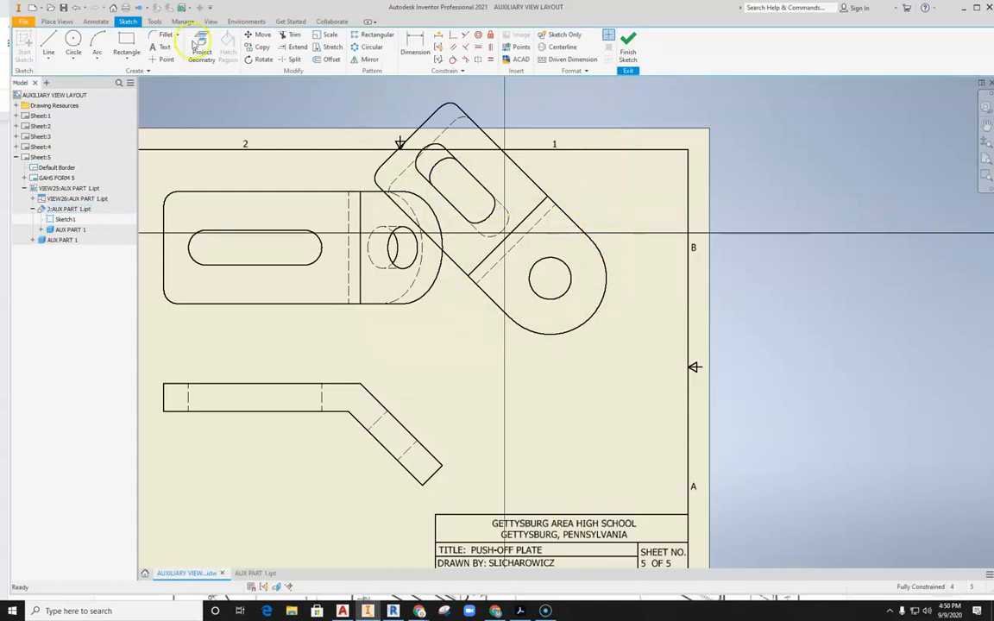
Step: Sketch a jagged break line across the auxiliary view, just on the slot side of the bend line, extending past both outer edges
left_click(48, 45)
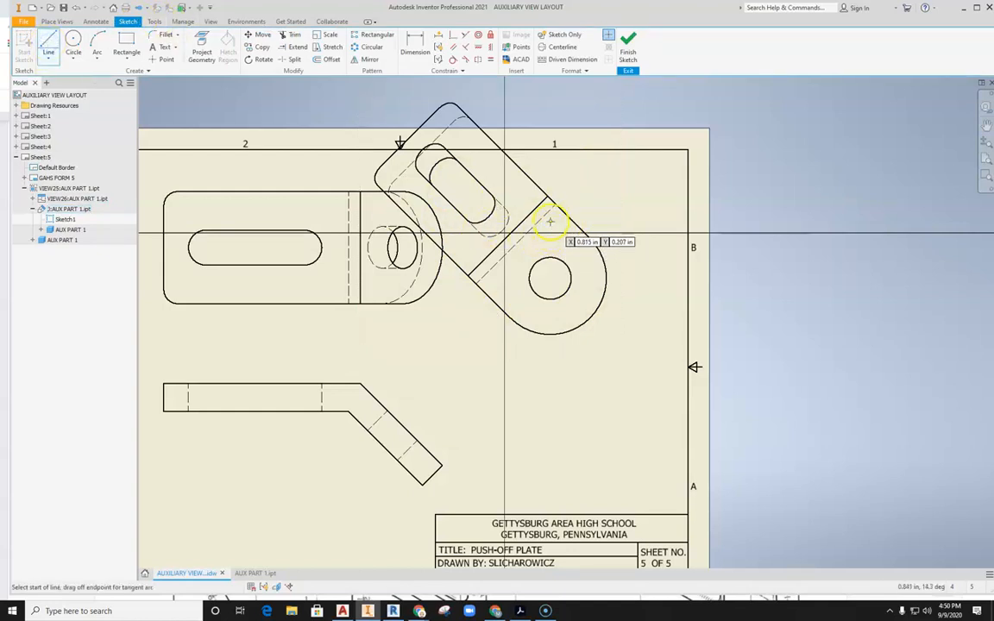
scroll(543, 218, "up", 2)
scroll(539, 216, "down", 5)
scroll(526, 203, "down", 3)
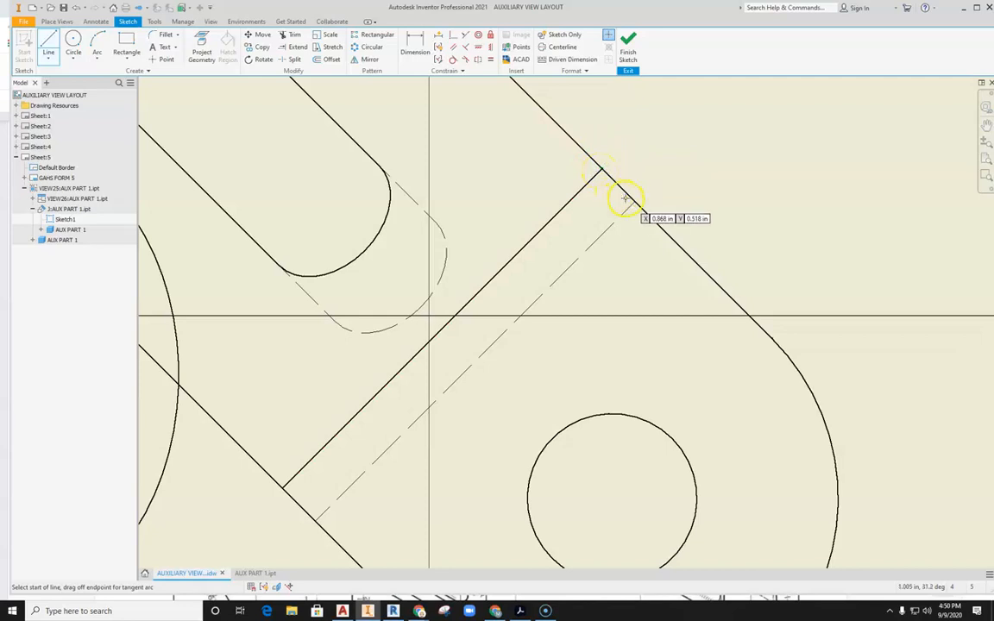
scroll(596, 122, "down", 3)
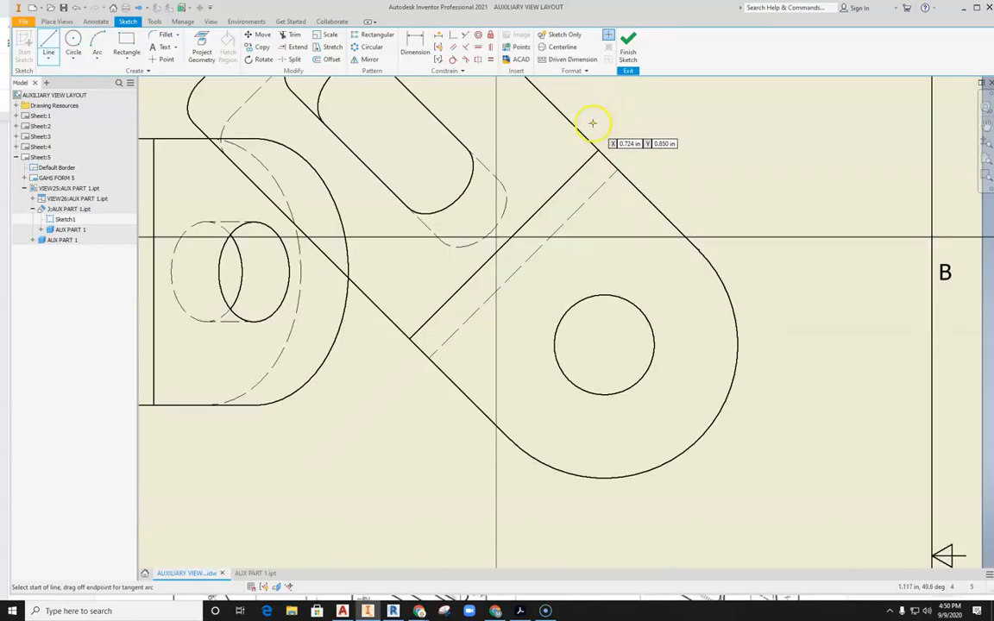
scroll(594, 124, "up", 2)
left_click(584, 114)
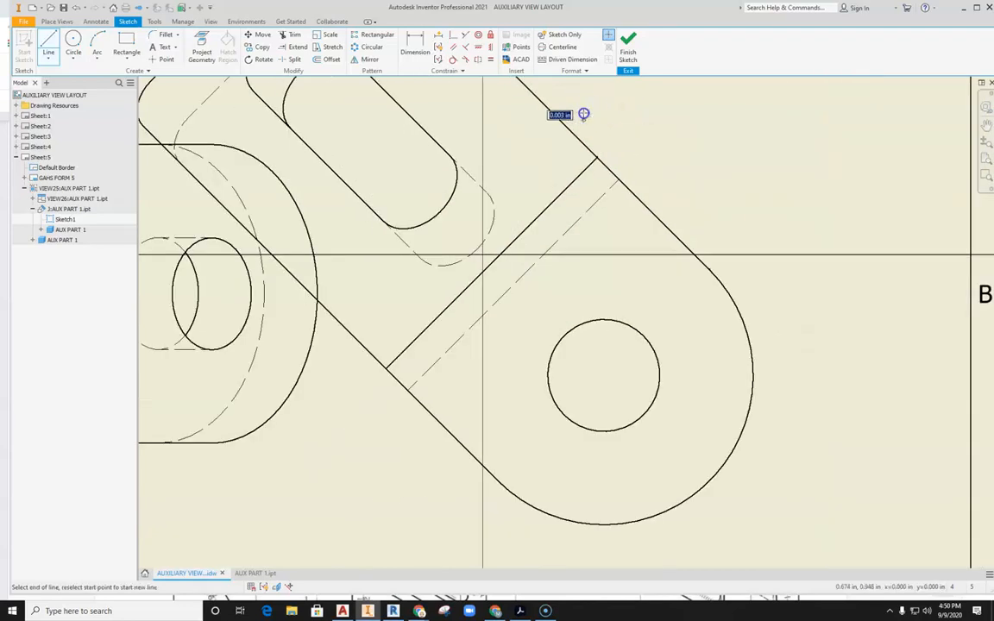
left_click(571, 162)
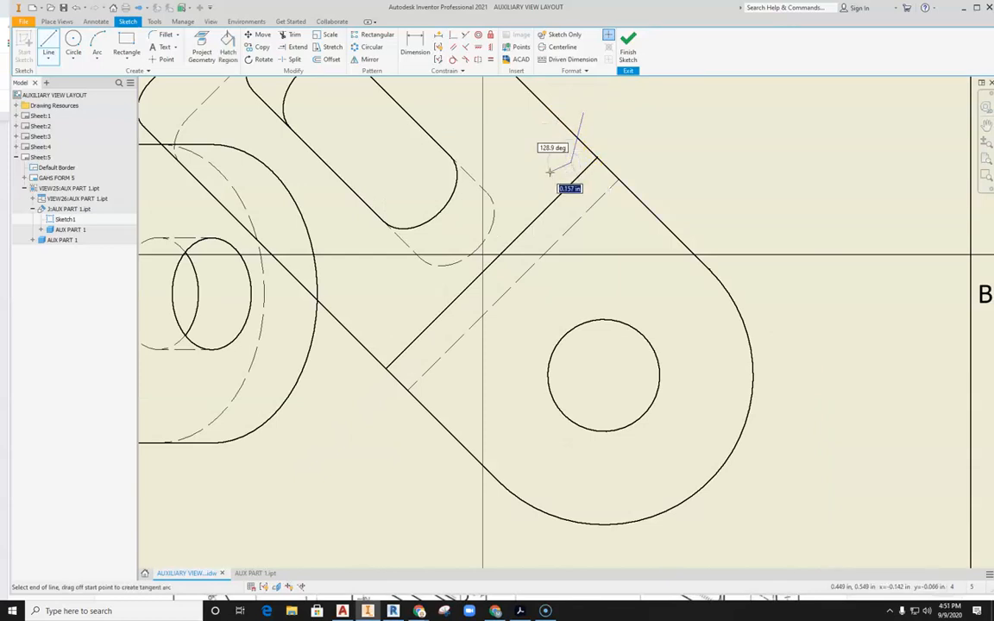
left_click(542, 170)
left_click(535, 200)
left_click(516, 197)
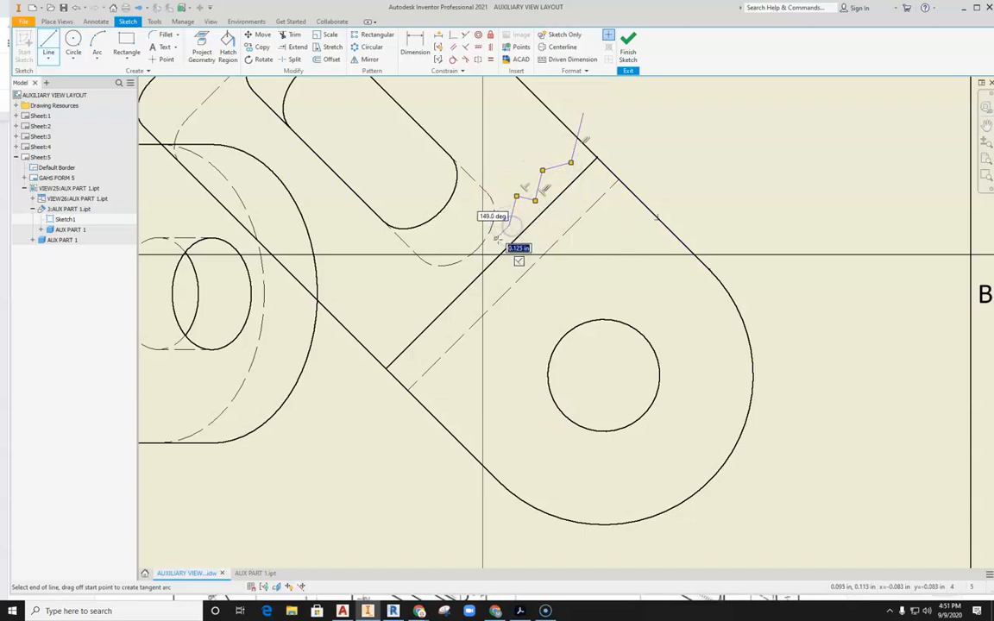
left_click(509, 224)
scroll(501, 237, "up", 3)
left_click(491, 224)
left_click(476, 281)
left_click(445, 286)
left_click(348, 333)
middle_click_drag(318, 389, 398, 249)
left_click(414, 255)
middle_click_drag(389, 287, 377, 244)
left_click(343, 241)
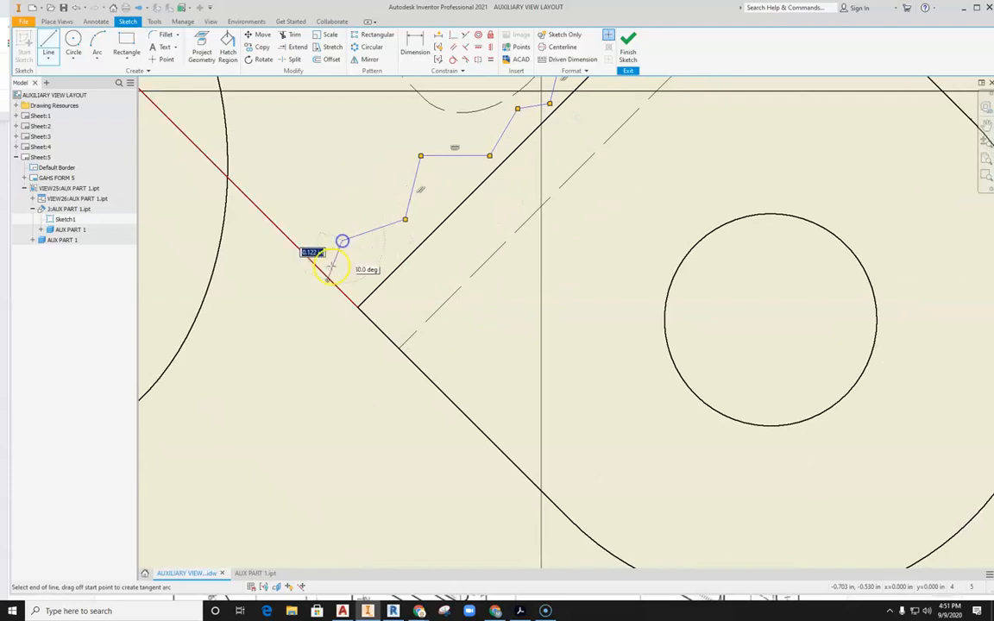
left_click(308, 322)
Step: Continue the break line into a closed outline loosely surrounding the auxiliary view's rounded end with the hole, and finish the sketch
scroll(308, 322, "down", 3)
scroll(309, 322, "up", 6)
scroll(326, 359, "down", 2)
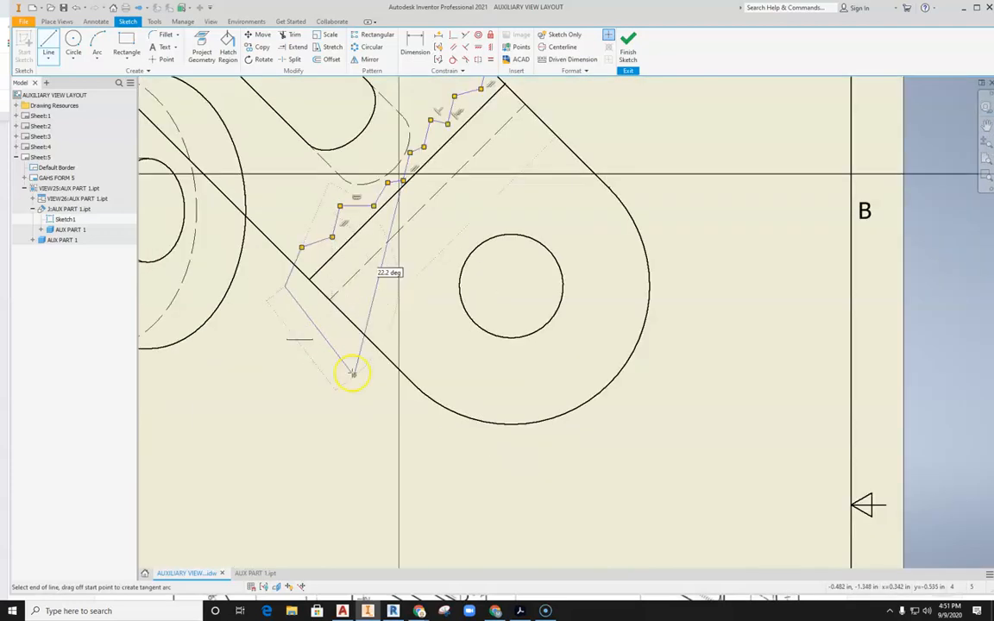
left_click(455, 470)
left_click(615, 491)
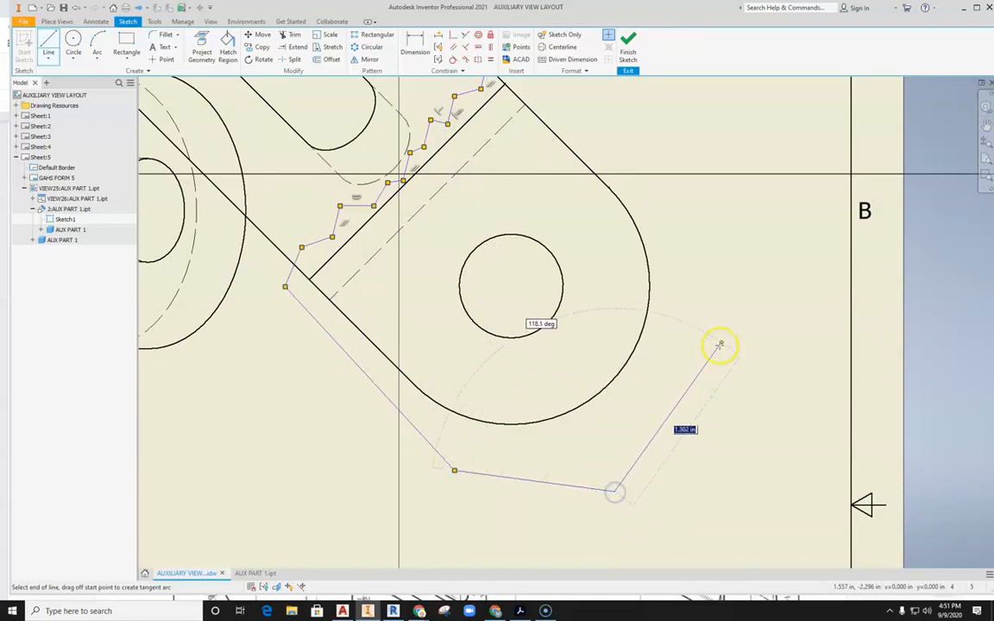
middle_click_drag(710, 227, 715, 320)
left_click(658, 222)
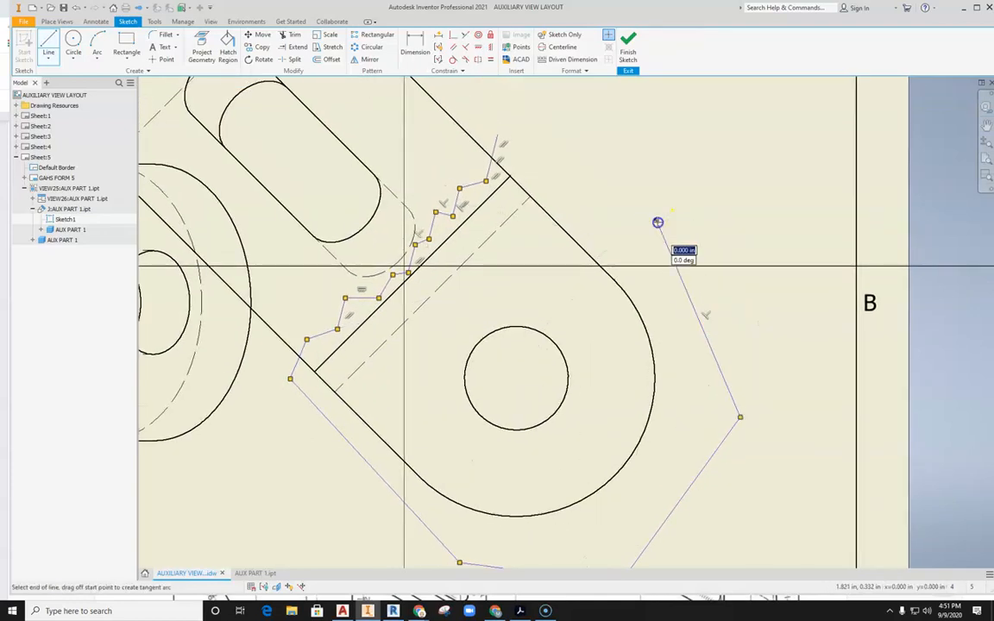
middle_click_drag(584, 157, 593, 176)
scroll(509, 155, "down", 2)
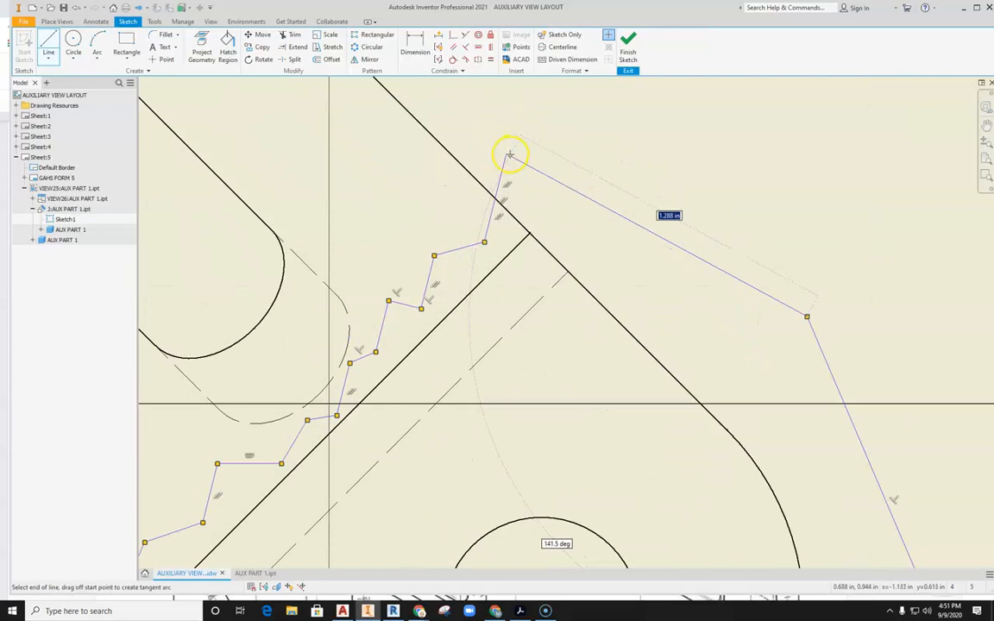
scroll(510, 154, "up", 6)
scroll(509, 155, "down", 7)
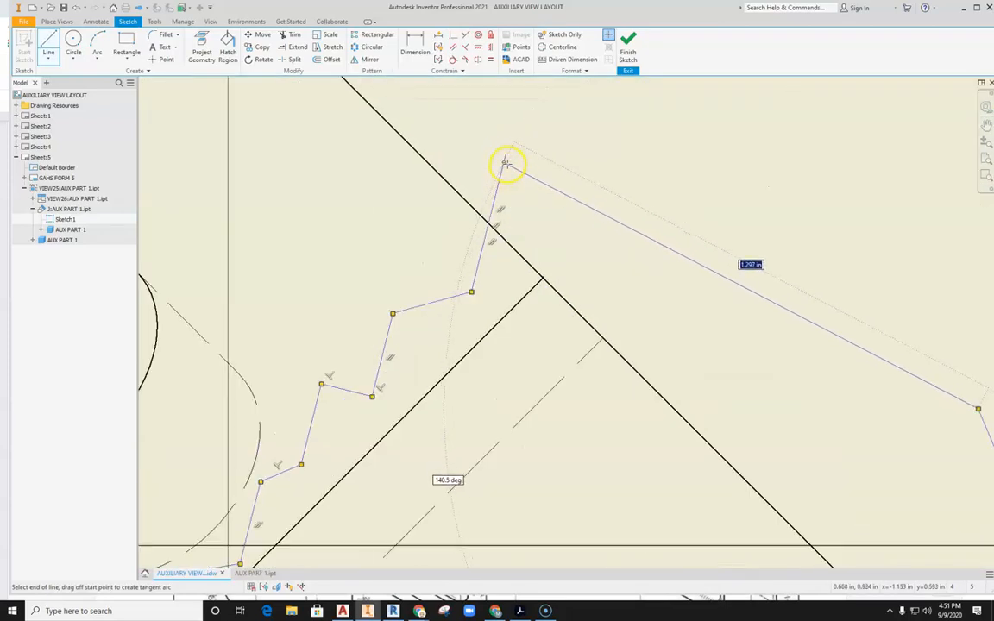
left_click(507, 155)
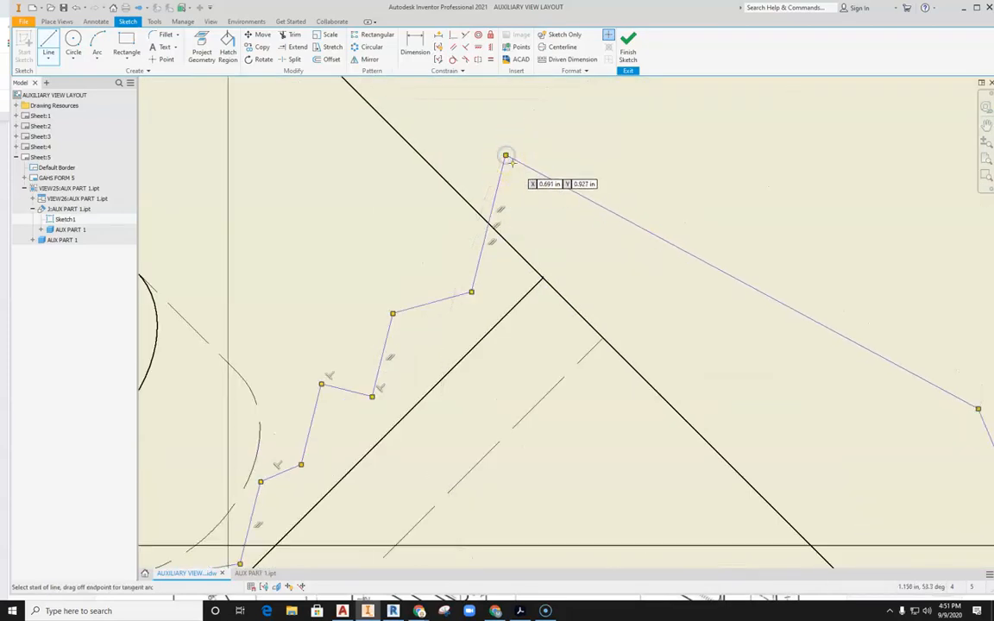
scroll(513, 162, "down", 2)
scroll(512, 165, "up", 4)
scroll(511, 164, "up", 2)
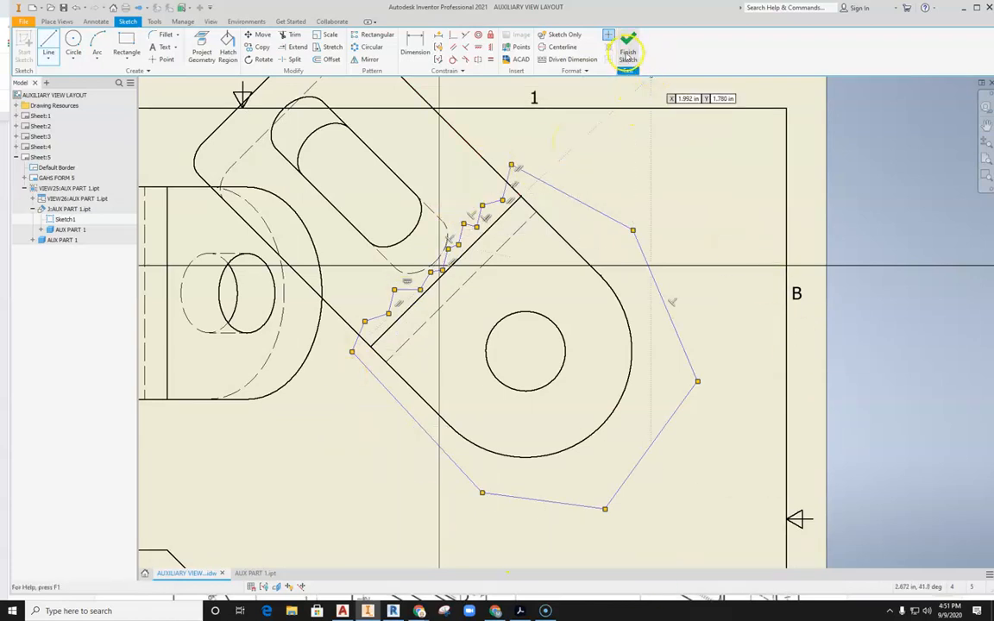
left_click(627, 54)
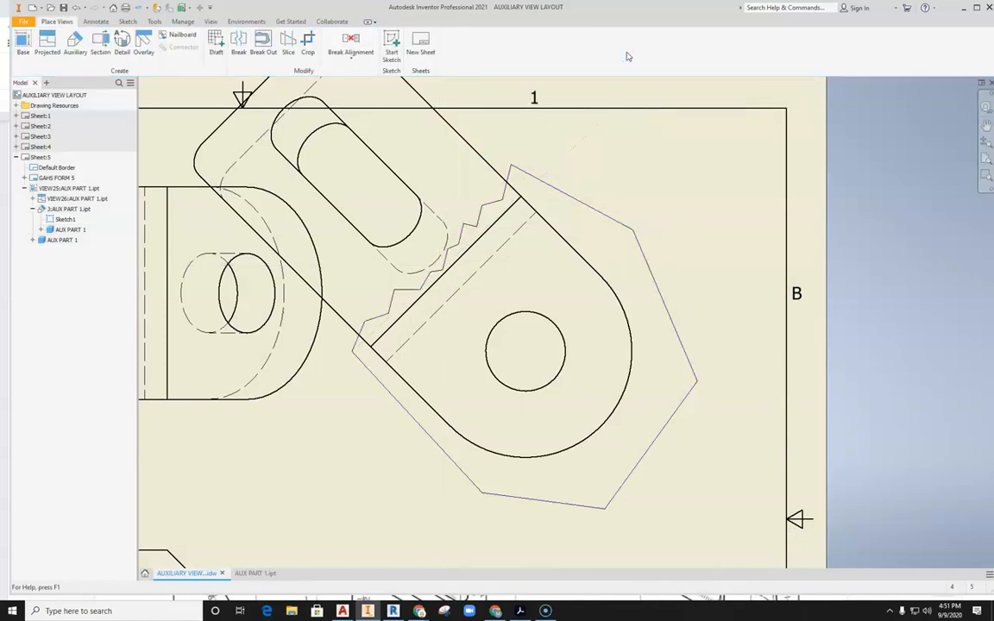
Step: Crop the auxiliary view to the sketched closed outline so only the rounded end with the hole is kept
left_click(307, 52)
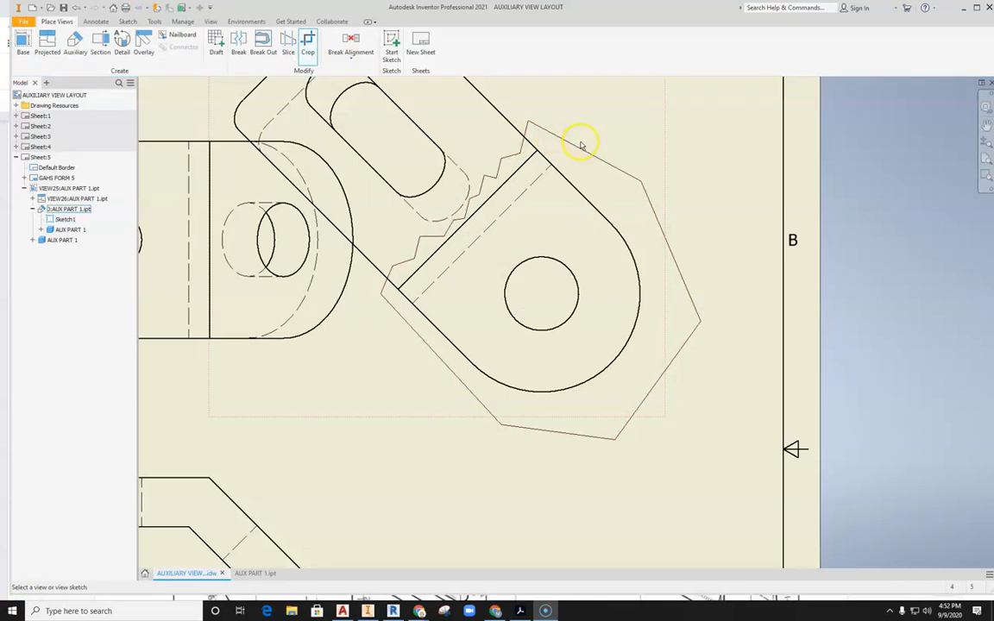
left_click(580, 148)
left_click(587, 154)
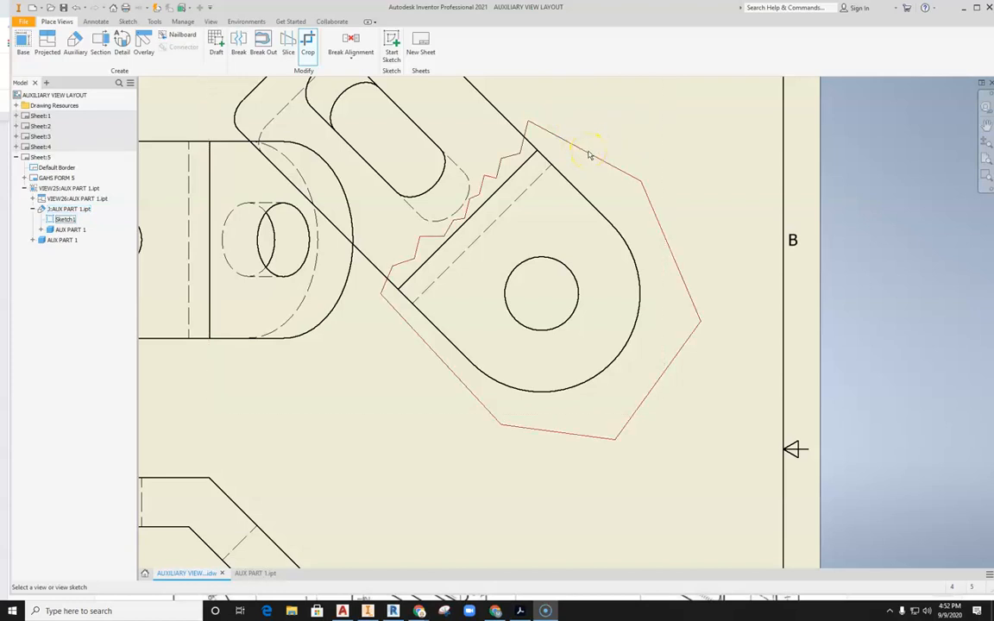
left_click(588, 153)
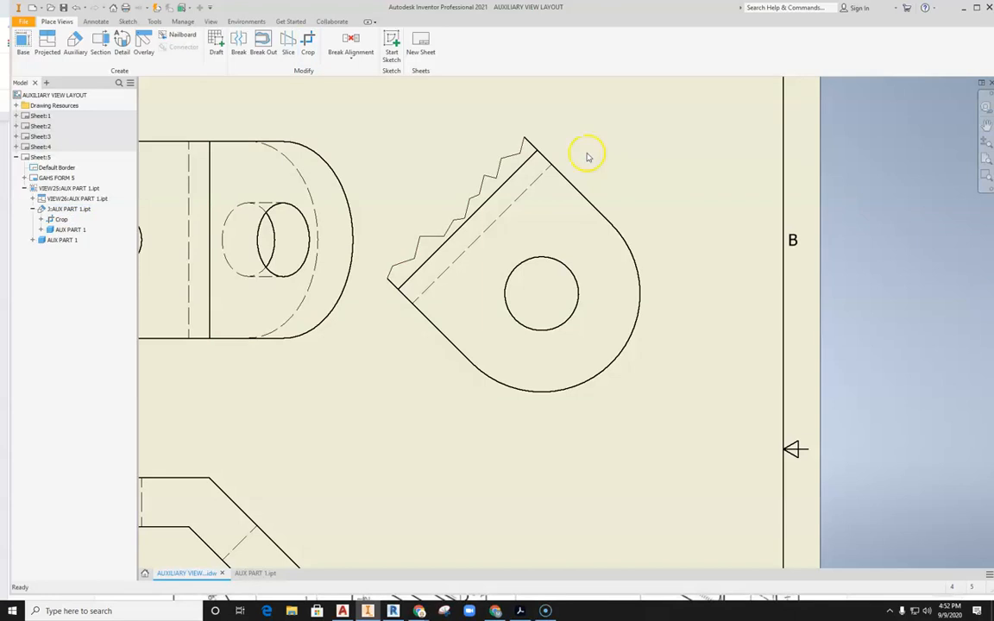
scroll(588, 157, "down", 4)
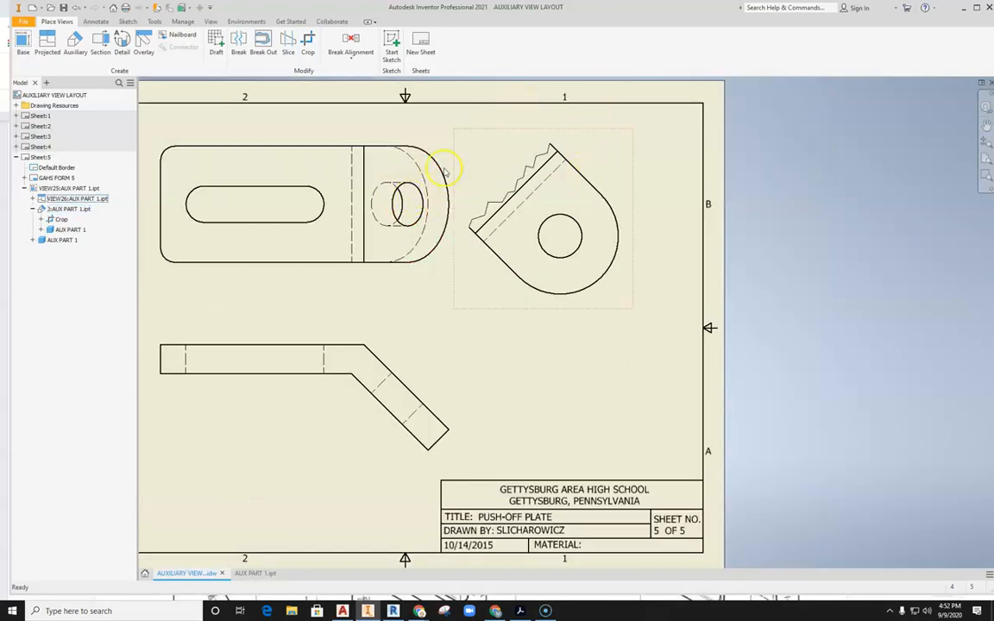
Step: Start a new sketch attached to the top view
middle_click_drag(329, 250, 370, 278)
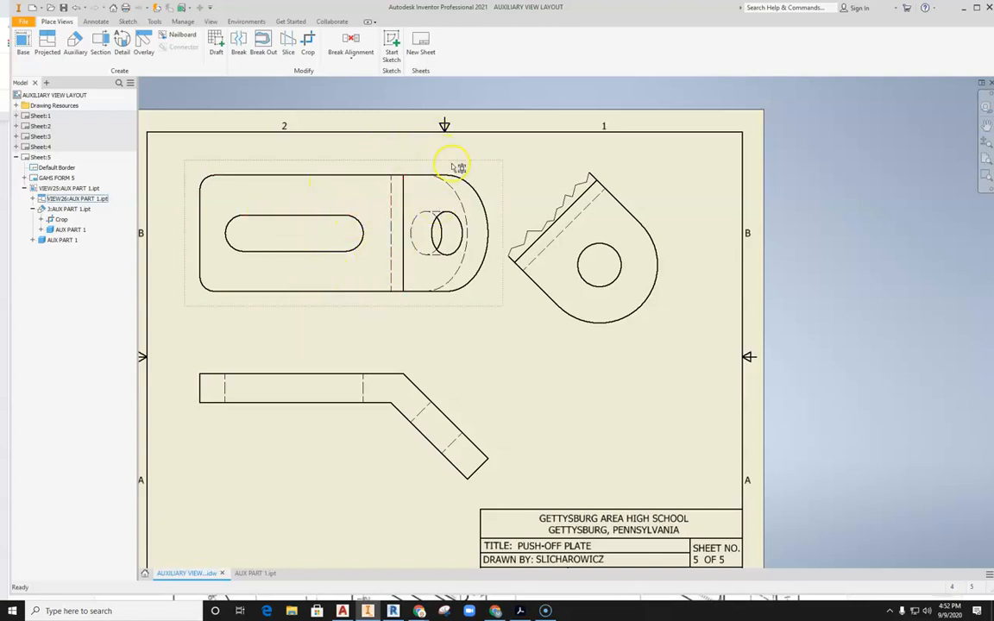
left_click(393, 43)
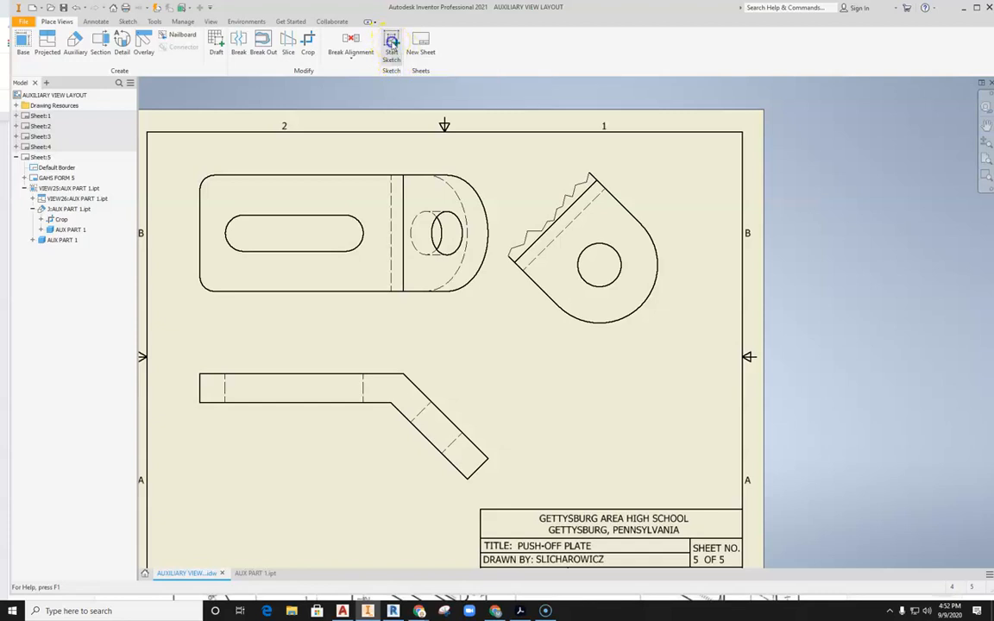
left_click(423, 166)
scroll(233, 245, "up", 3)
scroll(314, 246, "down", 2)
scroll(314, 246, "down", 3)
scroll(336, 238, "up", 2)
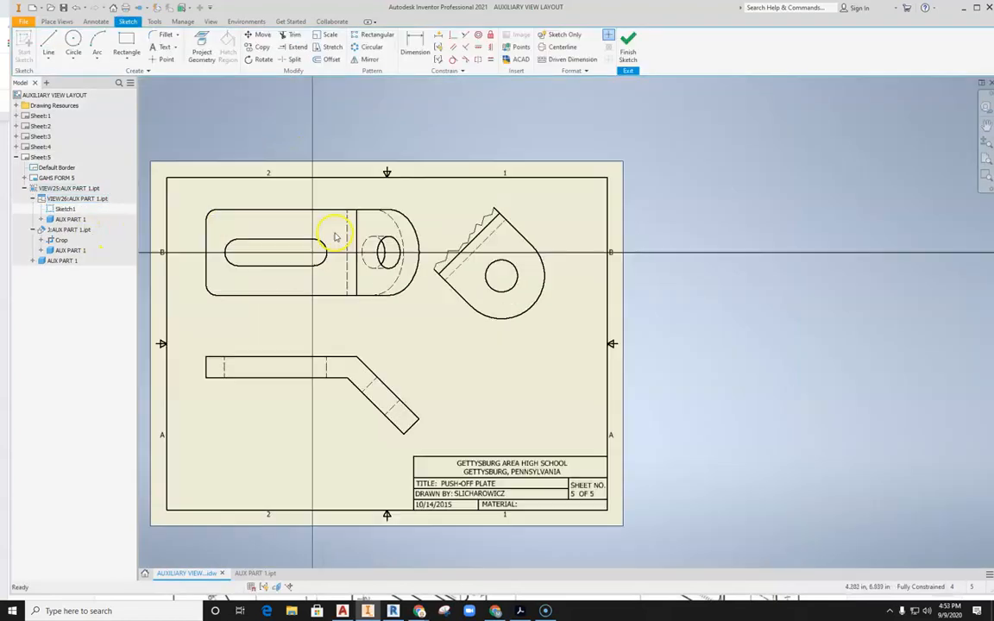
Step: Sketch a jagged break line across the top view between the slot and the dashed bend line, extending past both long edges
key("l")
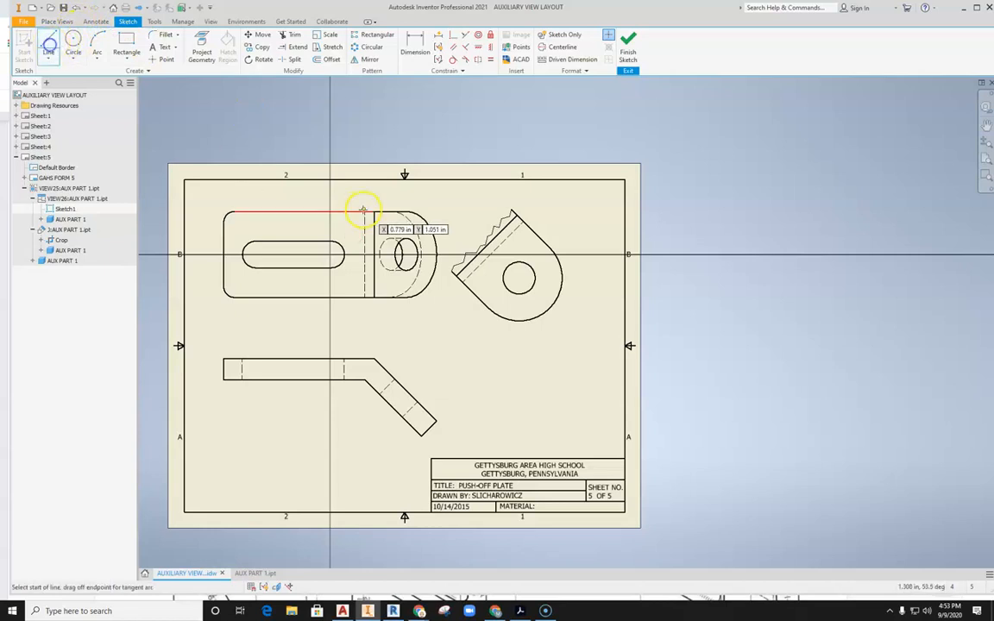
scroll(356, 207, "up", 3)
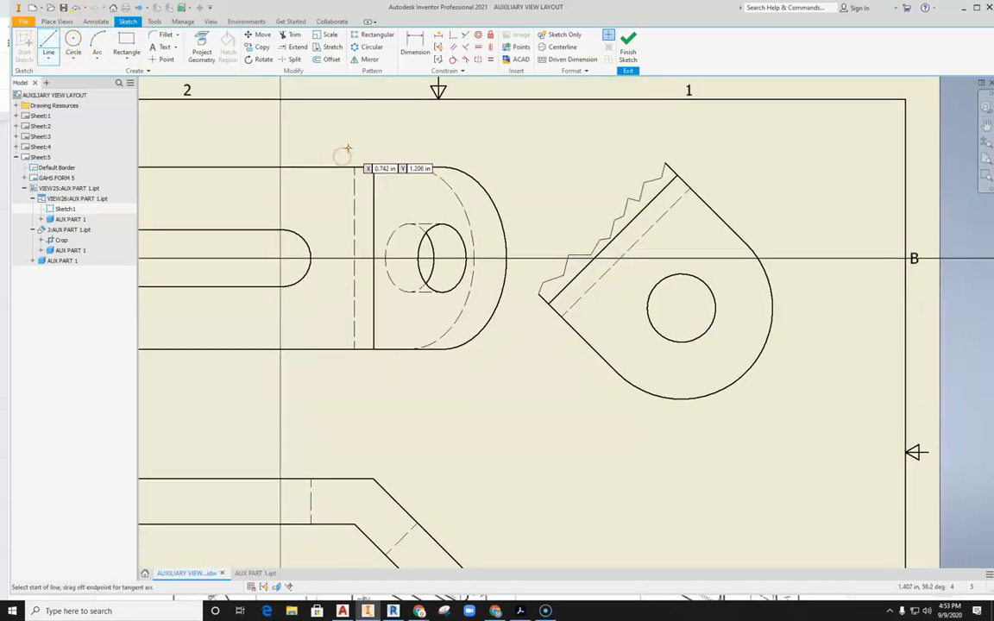
left_click(335, 183)
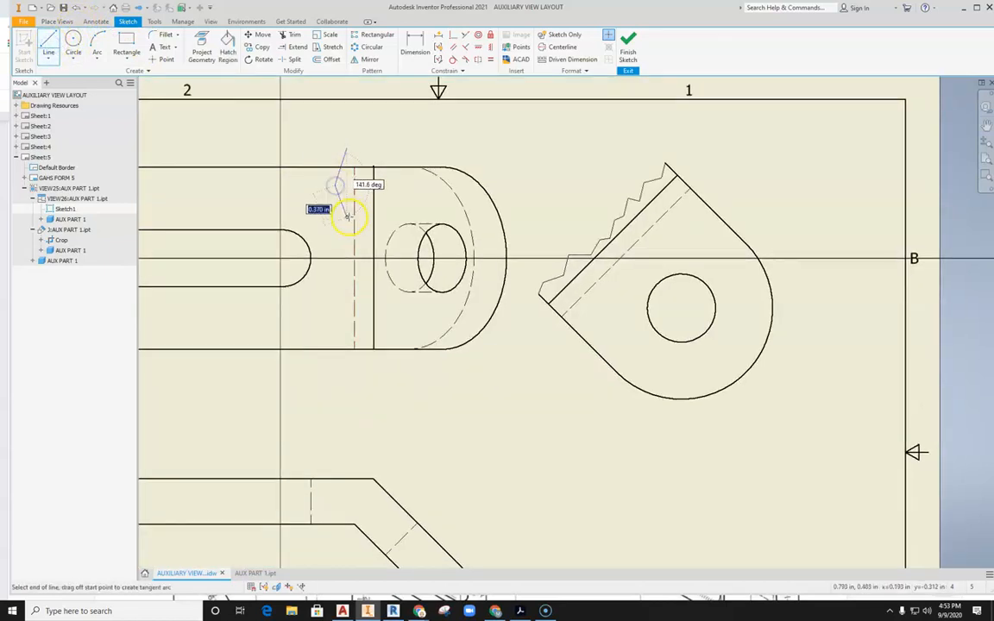
left_click(346, 218)
left_click(335, 243)
left_click(341, 251)
left_click(335, 269)
left_click(341, 278)
left_click(334, 301)
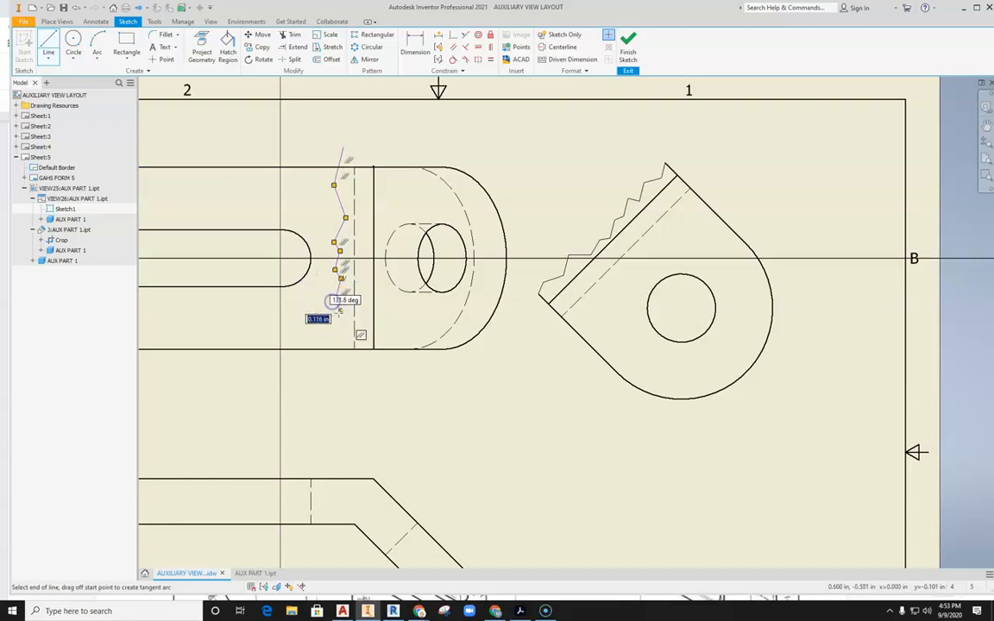
left_click(341, 310)
left_click(335, 333)
left_click(346, 365)
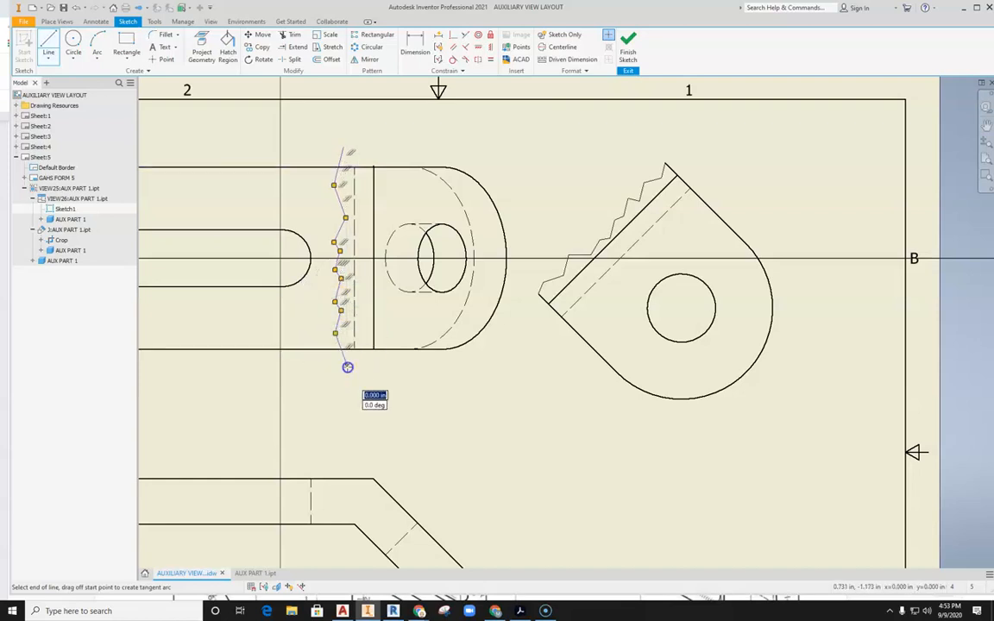
left_click(505, 368)
middle_click_drag(368, 387, 518, 367)
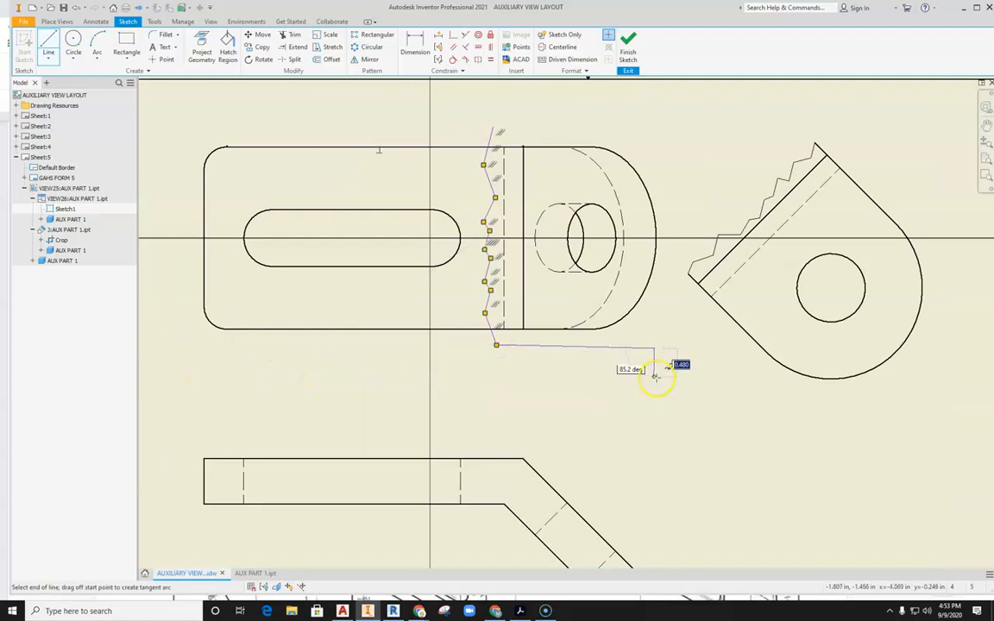
key("Escape")
left_click(634, 360)
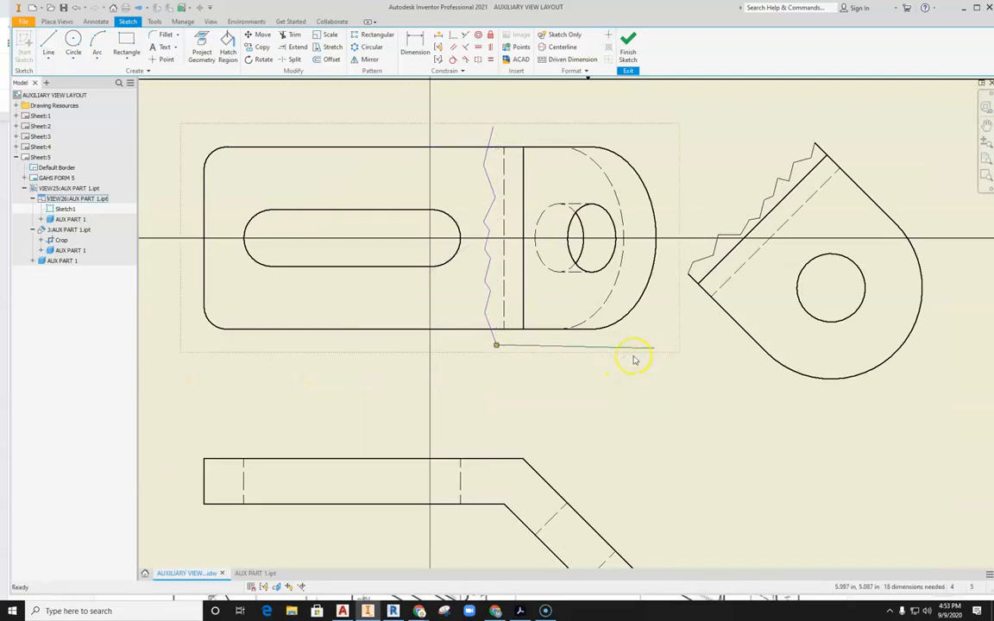
key("ctrl+z")
Step: Close the break line with three straight lines around the top view's slotted end, and finish the sketch
left_click(49, 43)
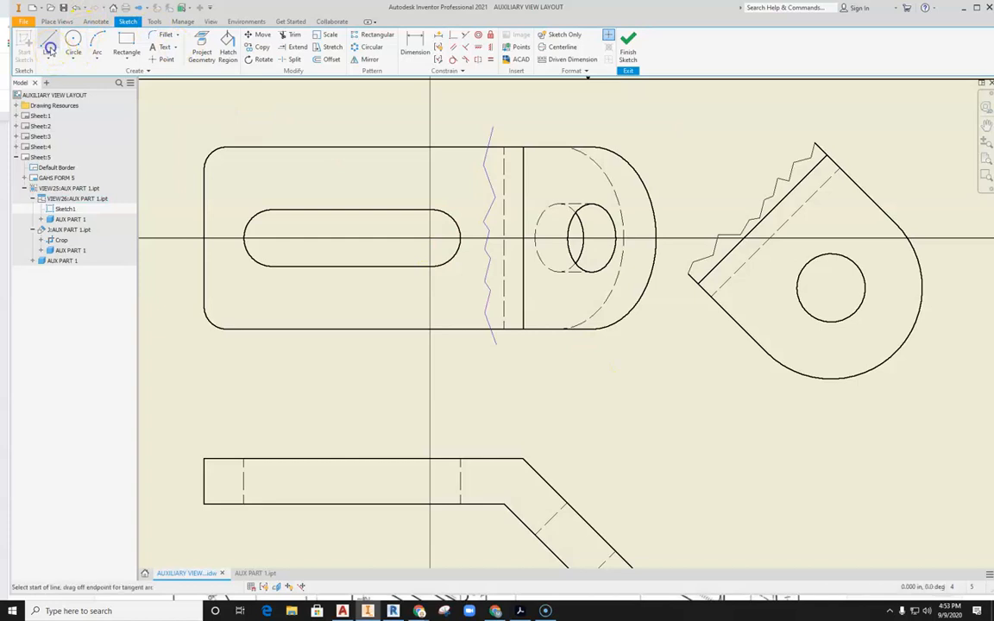
left_click(496, 343)
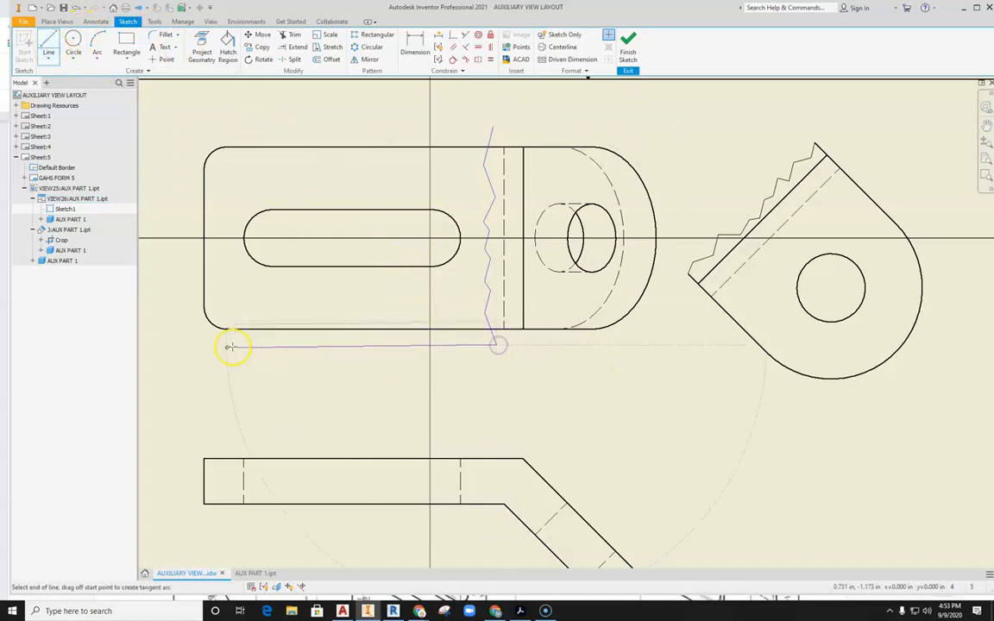
left_click(183, 349)
left_click(182, 112)
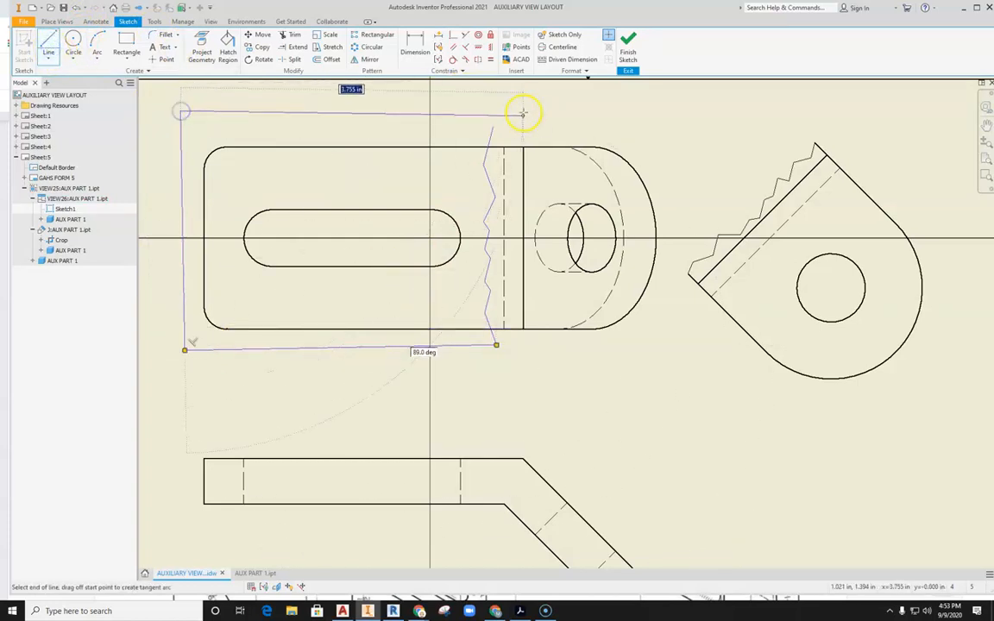
left_click(492, 127)
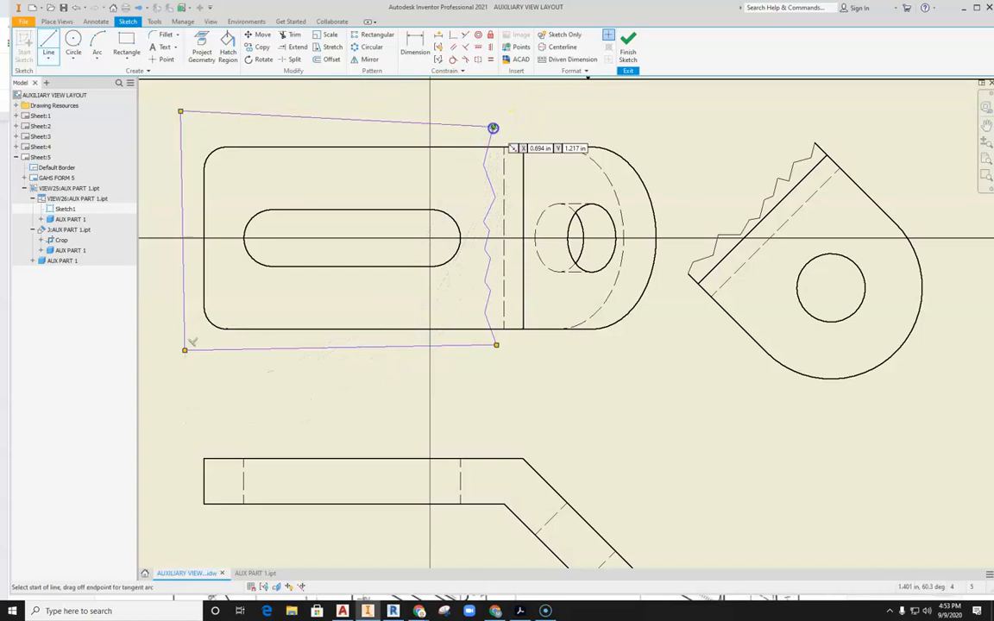
left_click(628, 50)
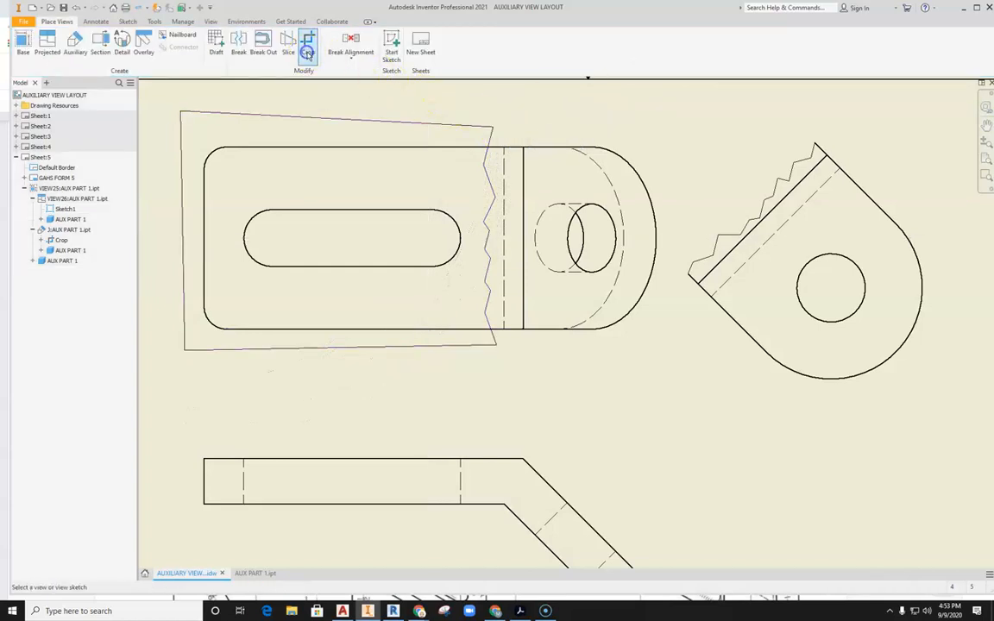
Step: Crop the top view to its sketched outline so only the slotted portion is kept
left_click(327, 123)
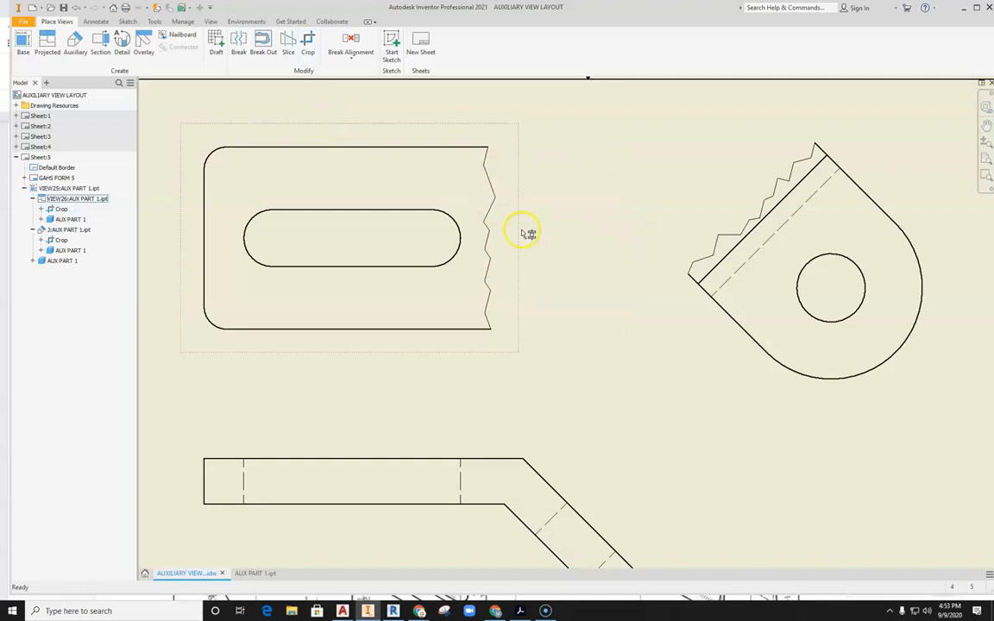
scroll(423, 256, "down", 3)
scroll(422, 256, "up", 2)
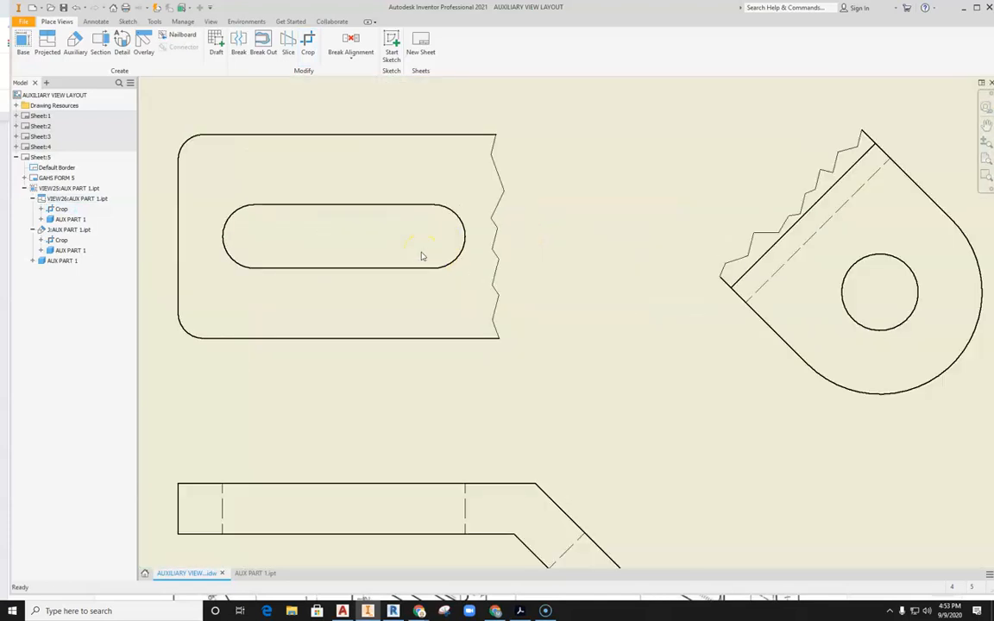
scroll(416, 216, "down", 4)
scroll(453, 238, "up", 3)
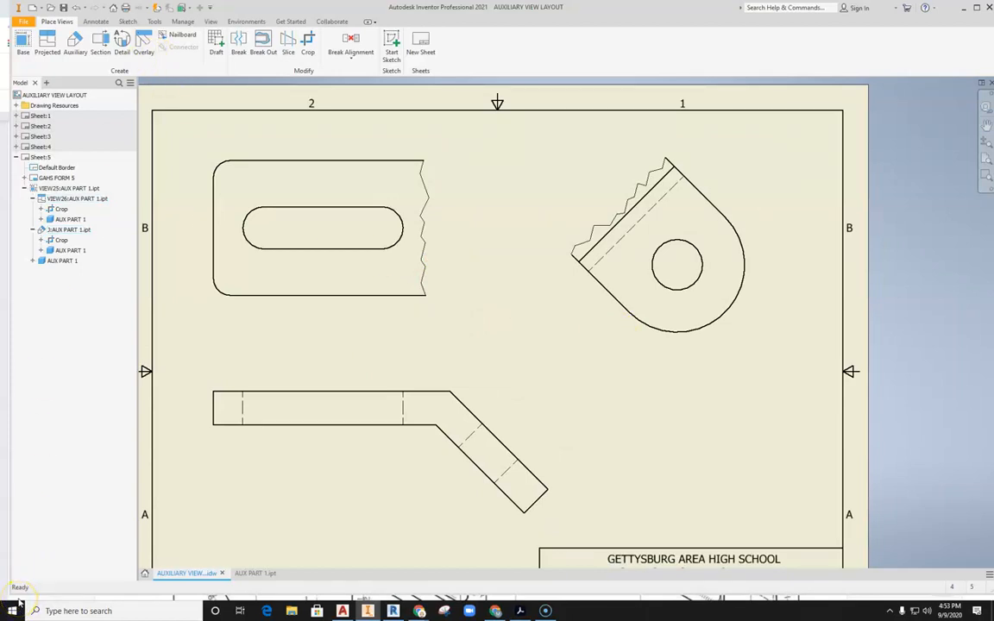
Step: Add center marks to the auxiliary view's hole and rounded end and to both slot ends in the top view
left_click(93, 21)
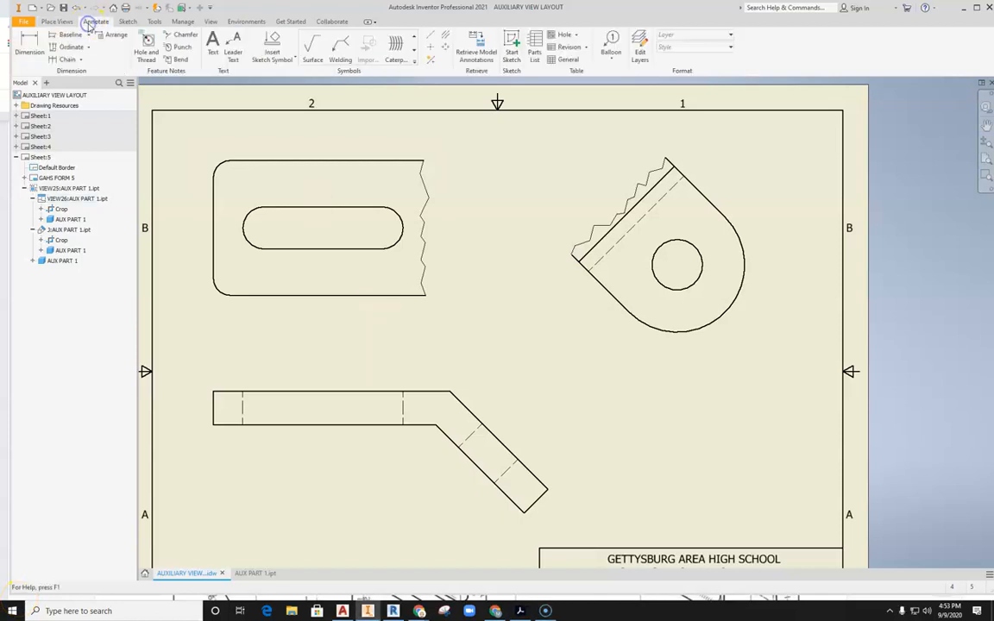
left_click(430, 48)
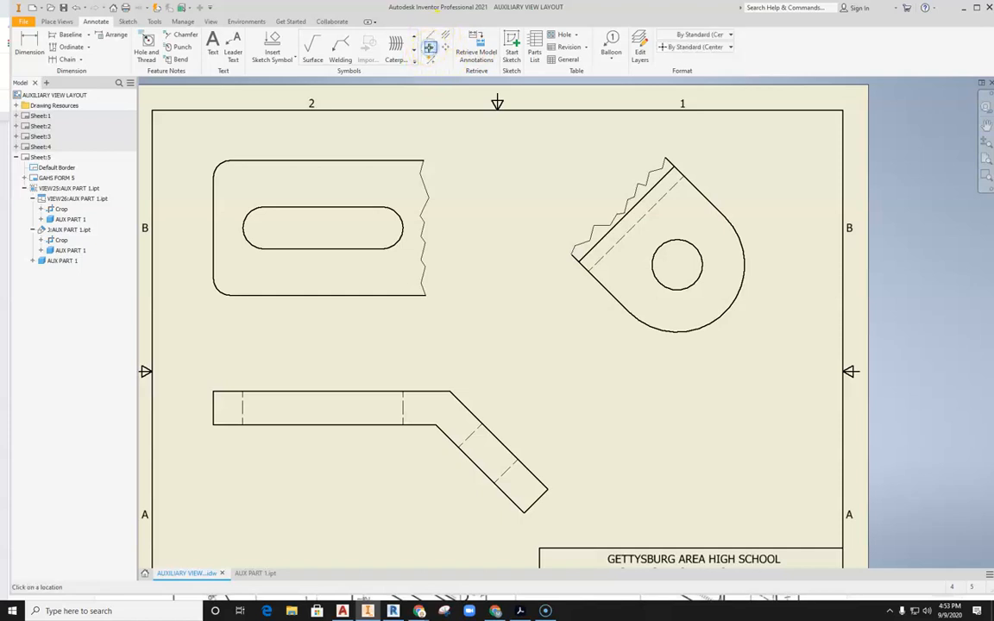
left_click(682, 238)
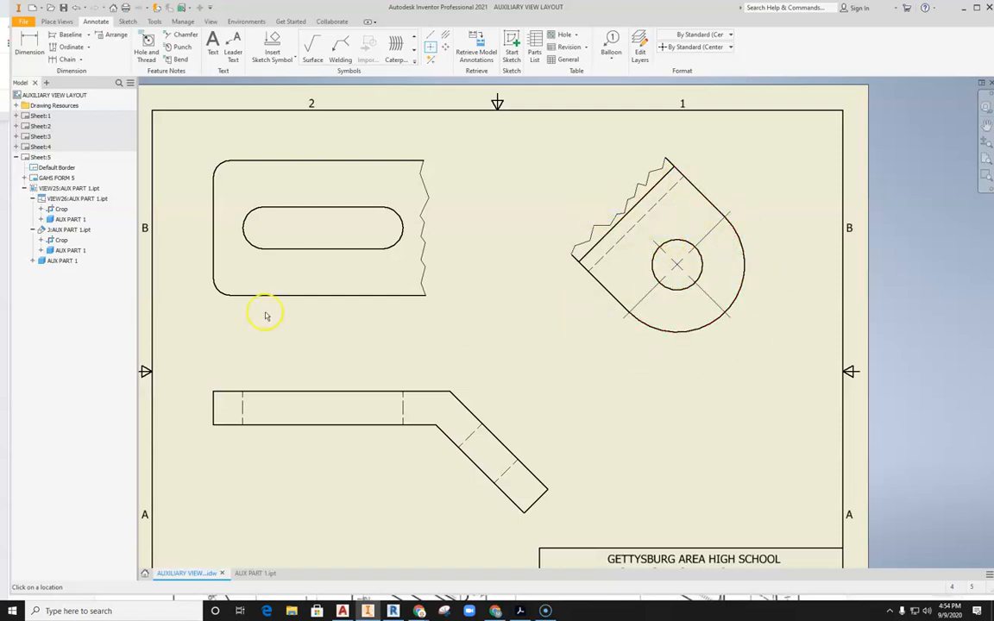
left_click(394, 212)
key("Escape")
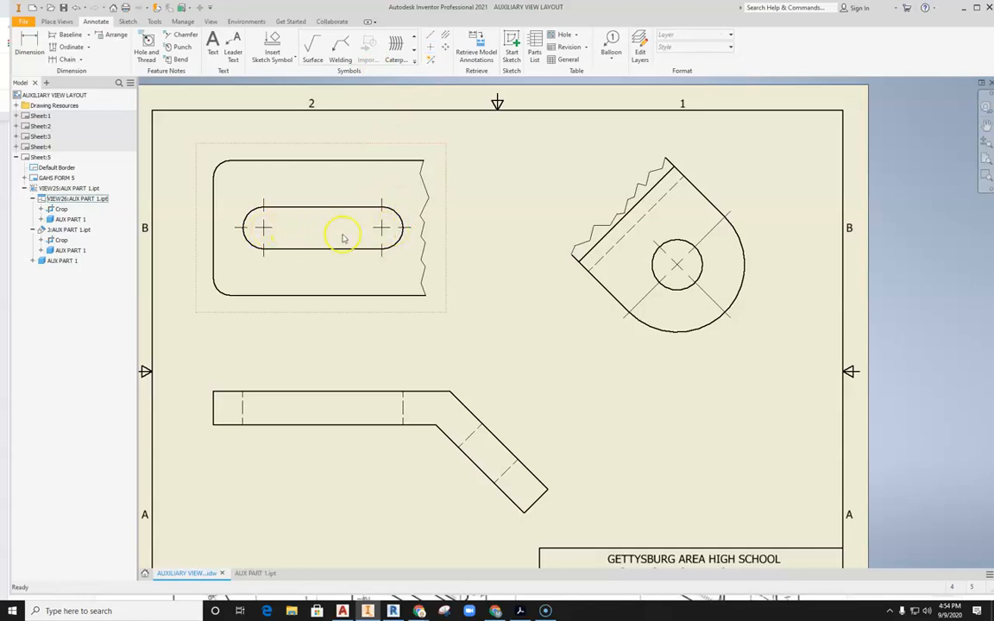
Step: Add a horizontal centerline joining the center marks at the two slot ends in the top view
left_click(429, 40)
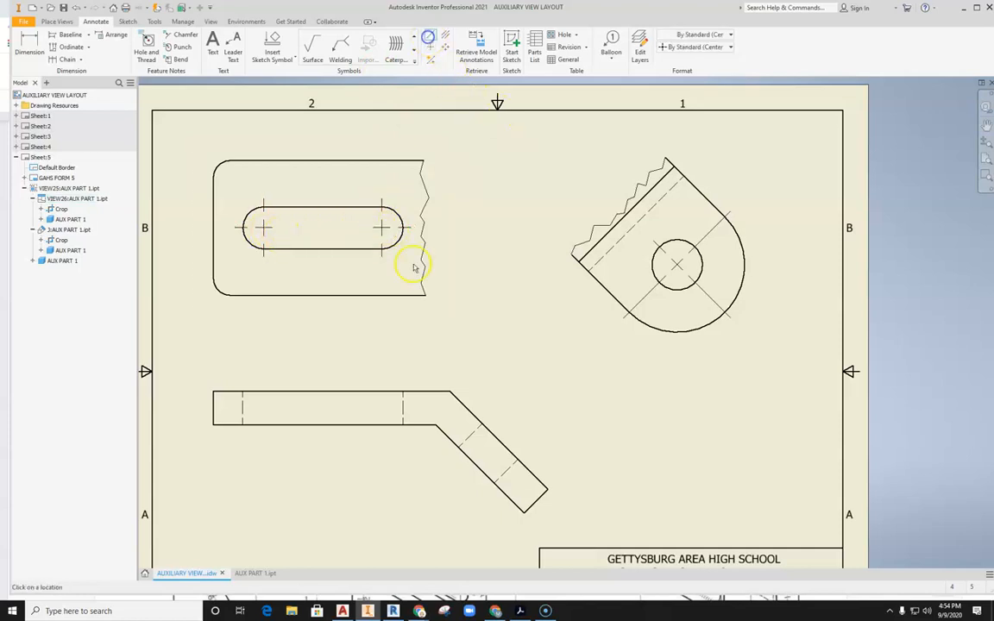
left_click(382, 228)
left_click(264, 228)
right_click(394, 223)
left_click(421, 219)
Step: Add a bisector centerline between the hole's hidden lines in the angled leg of the front view
middle_click_drag(353, 390, 369, 383)
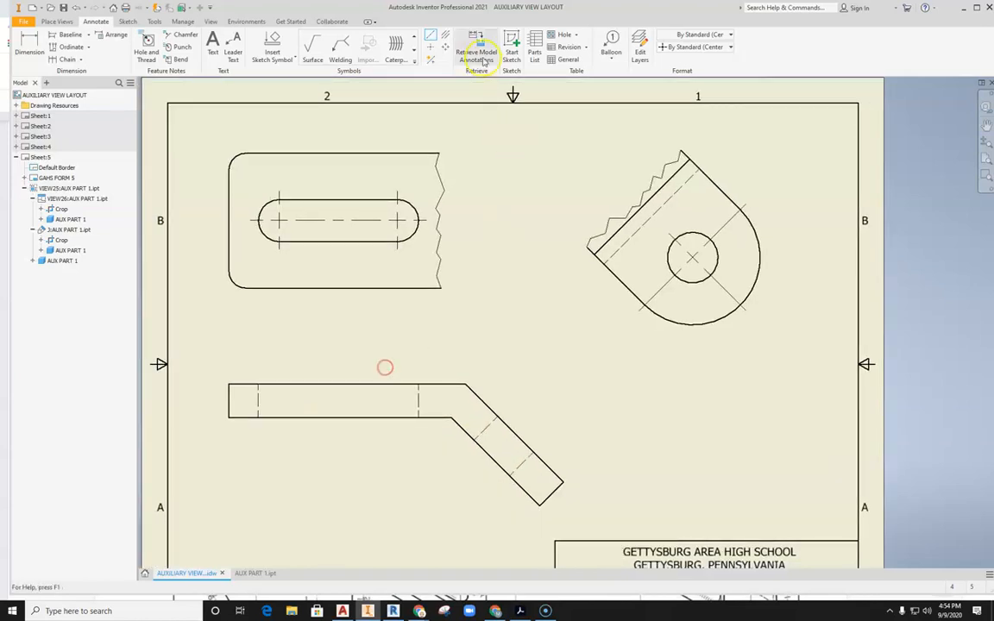
left_click(443, 38)
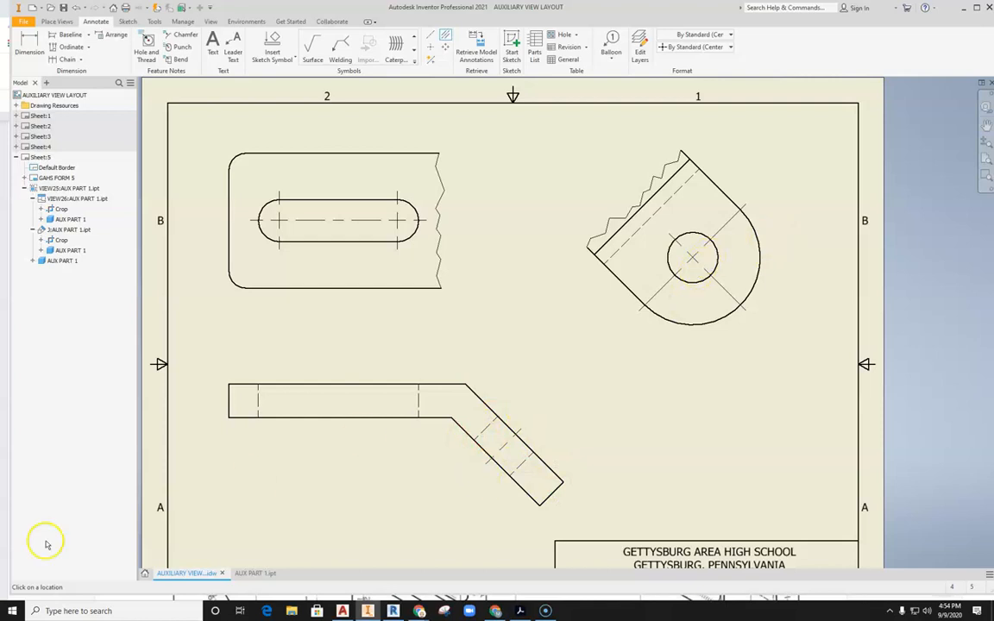
left_click(23, 595)
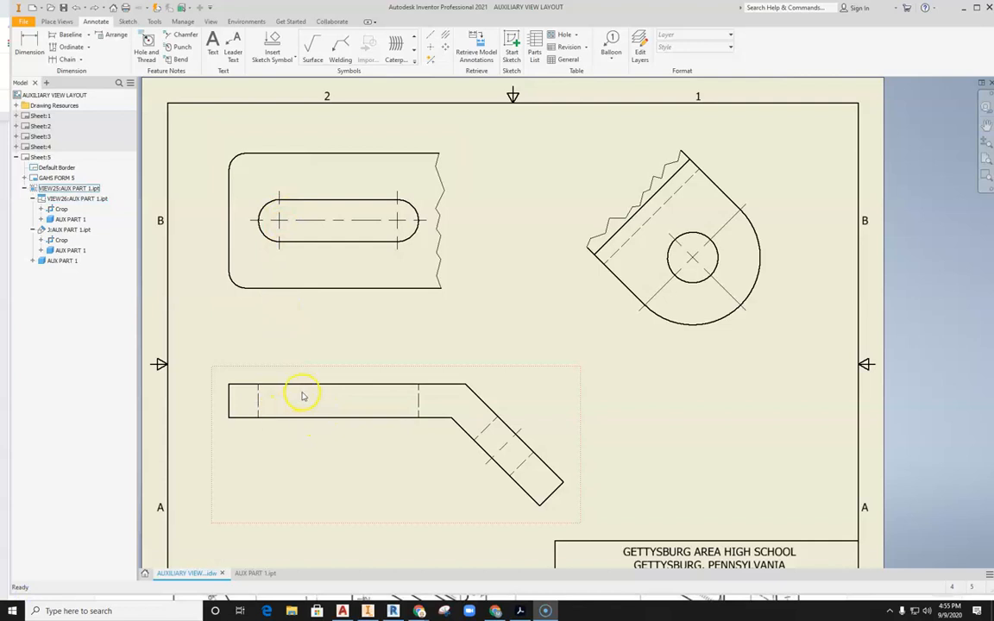
Step: Try a bisector centerline between the slot's two outer hidden lines in the front view, and delete it
middle_click_drag(387, 365, 424, 336)
scroll(423, 336, "up", 3)
scroll(424, 336, "down", 3)
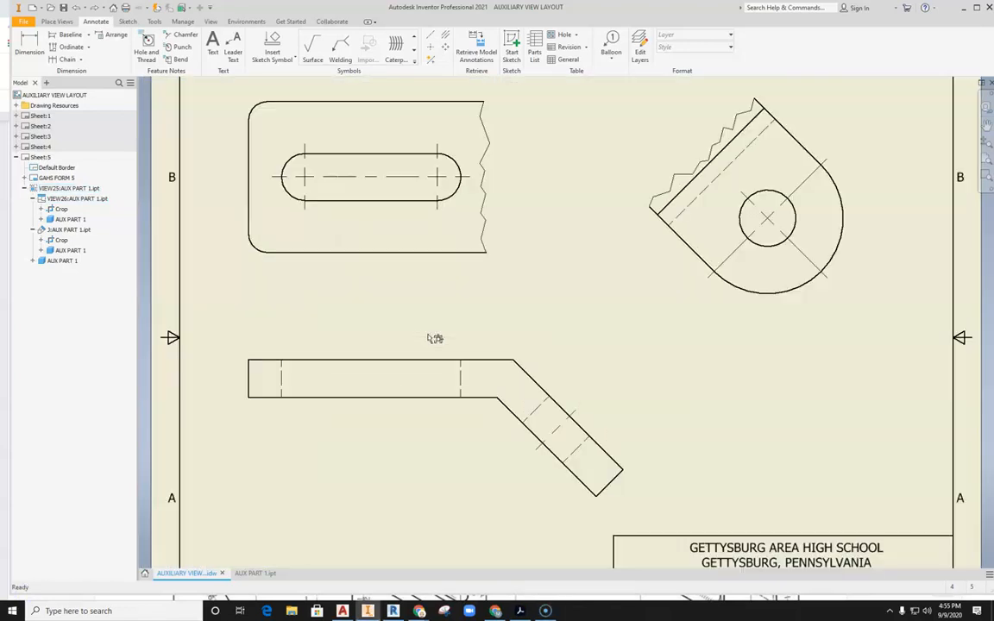
left_click(447, 37)
left_click(461, 383)
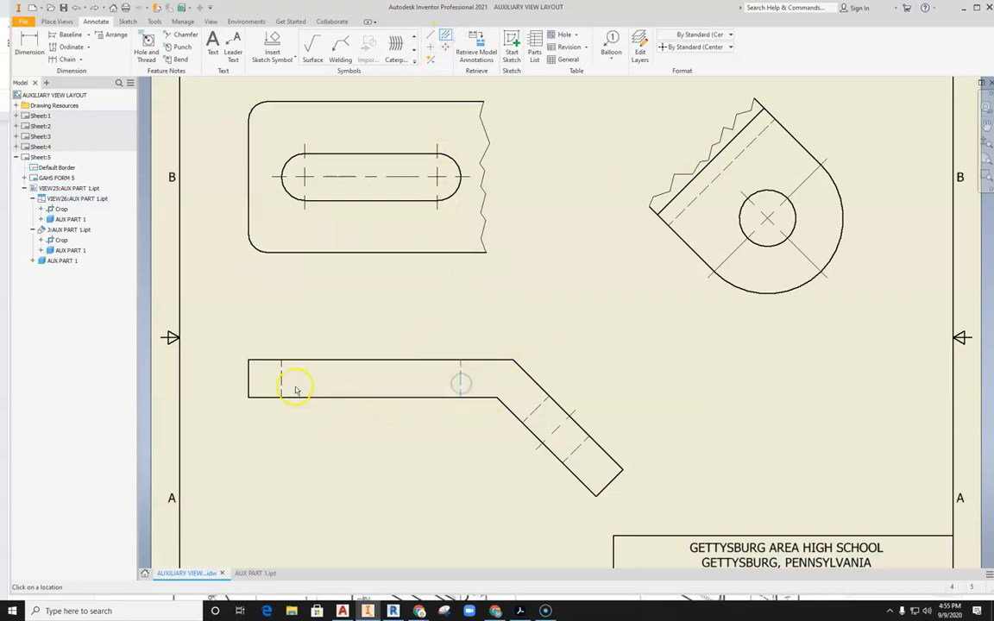
left_click(282, 385)
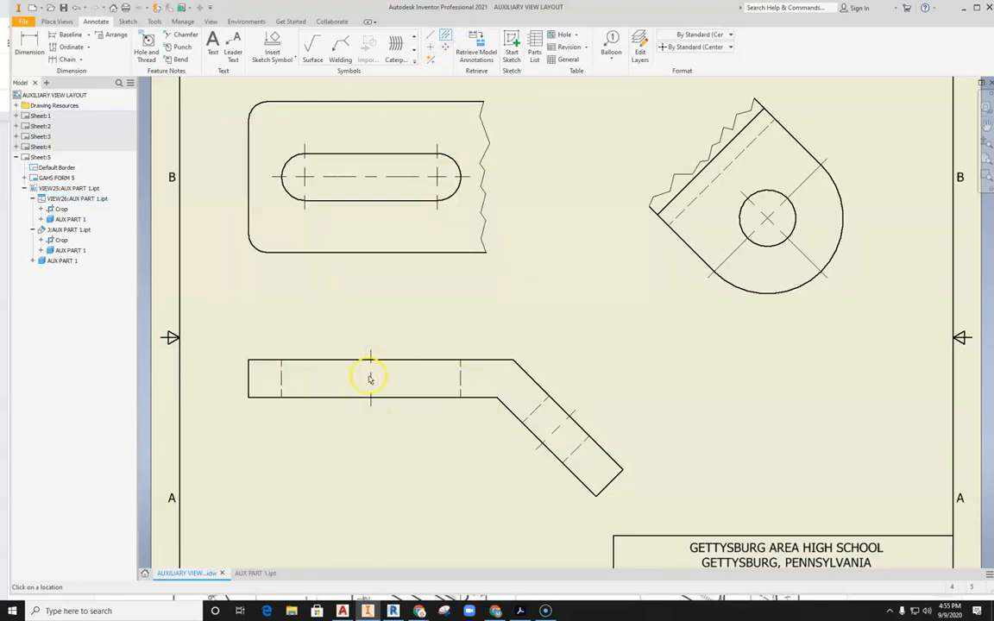
key("Escape")
left_click(371, 361)
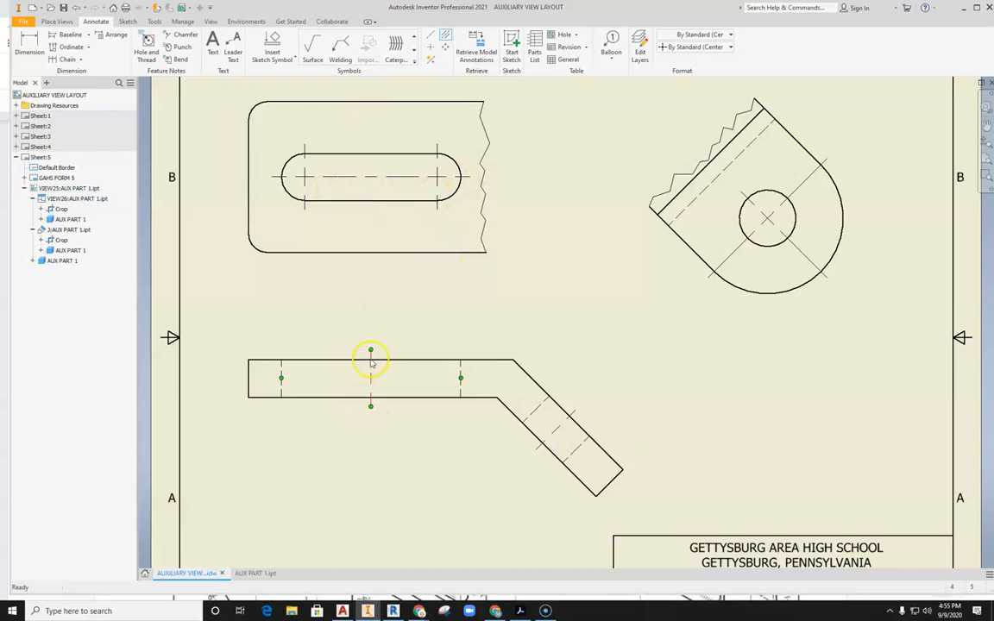
key("Delete")
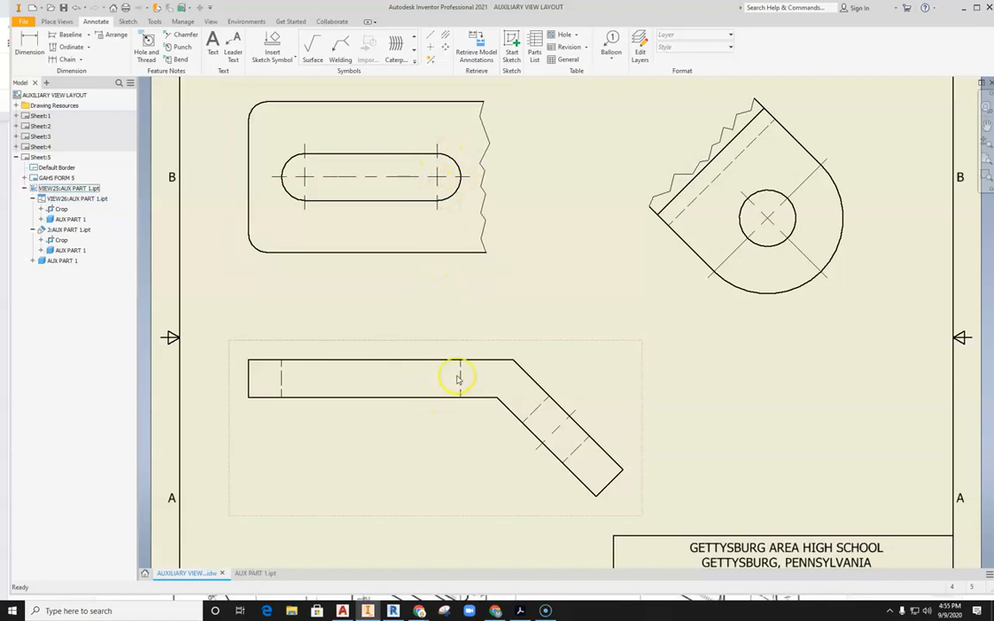
Step: Turn on the display of tangent edges for the front view
right_click(550, 357)
left_click(551, 388)
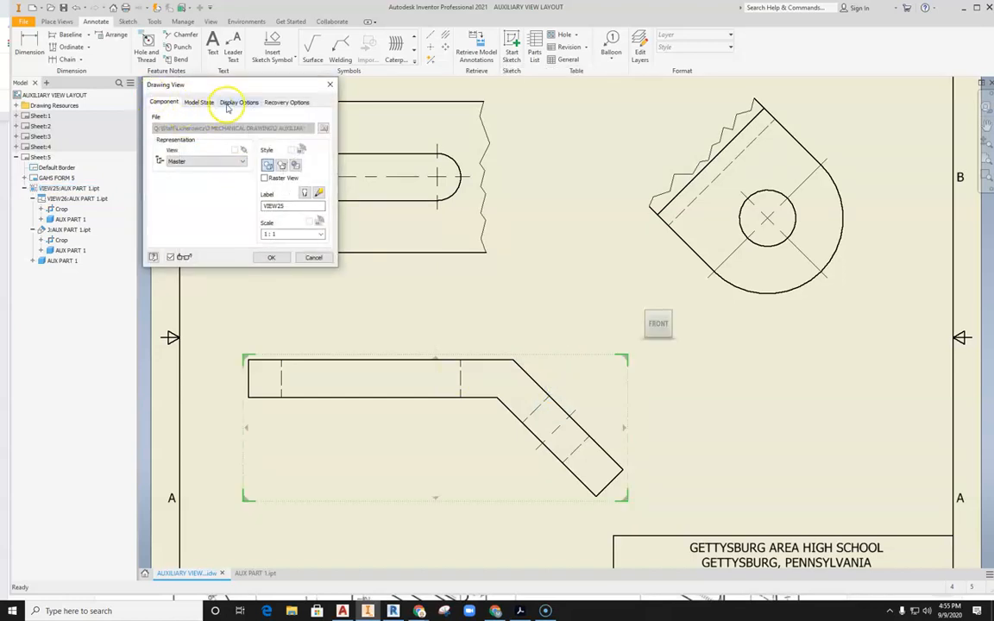
left_click(229, 103)
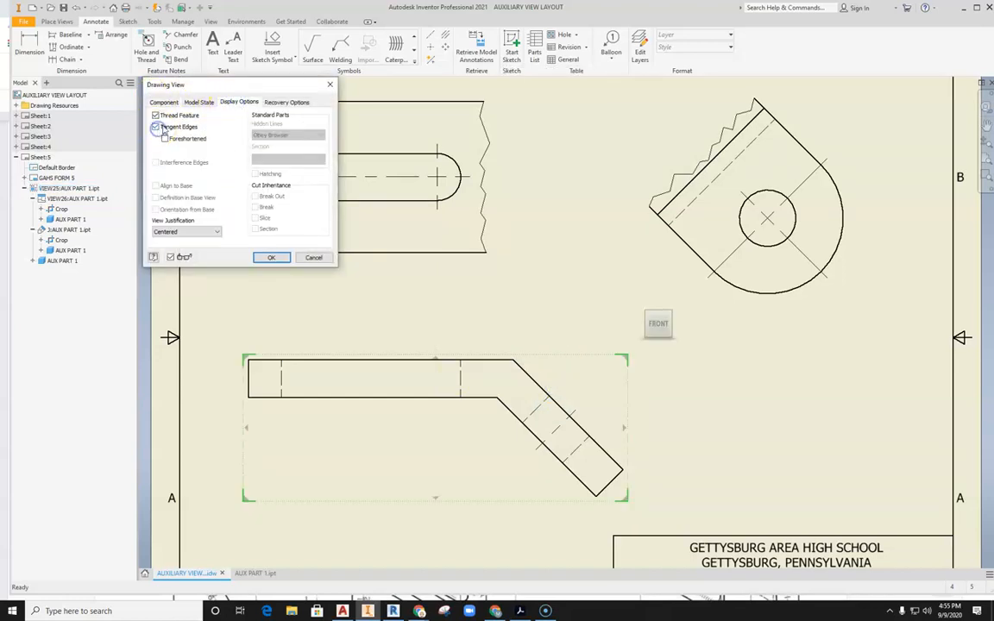
left_click(269, 258)
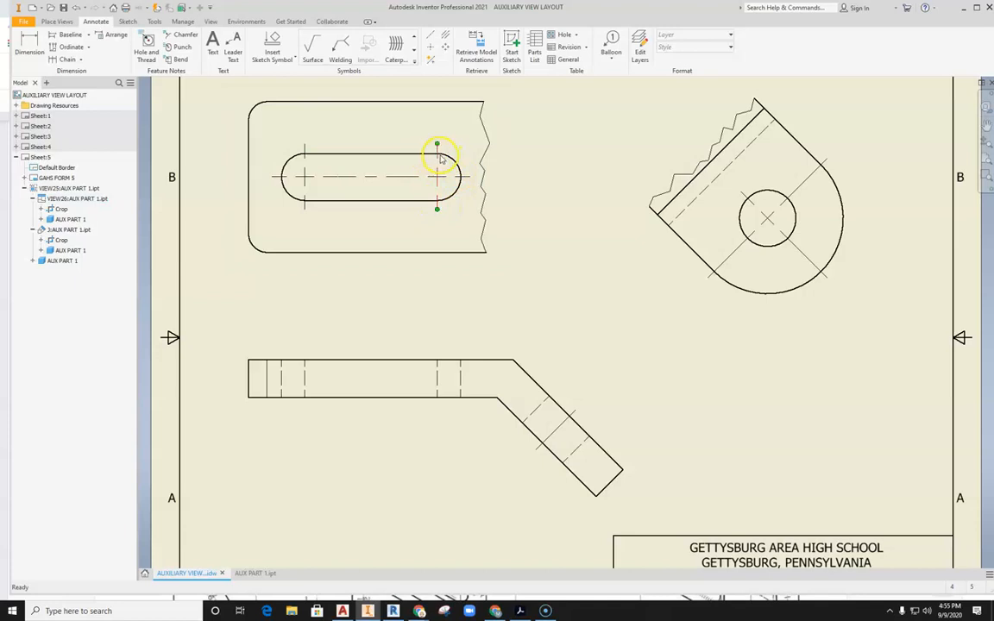
Step: Draw vertical centerlines through the plate's thickness in the front view along the tangent edges at both slot ends
left_click(431, 34)
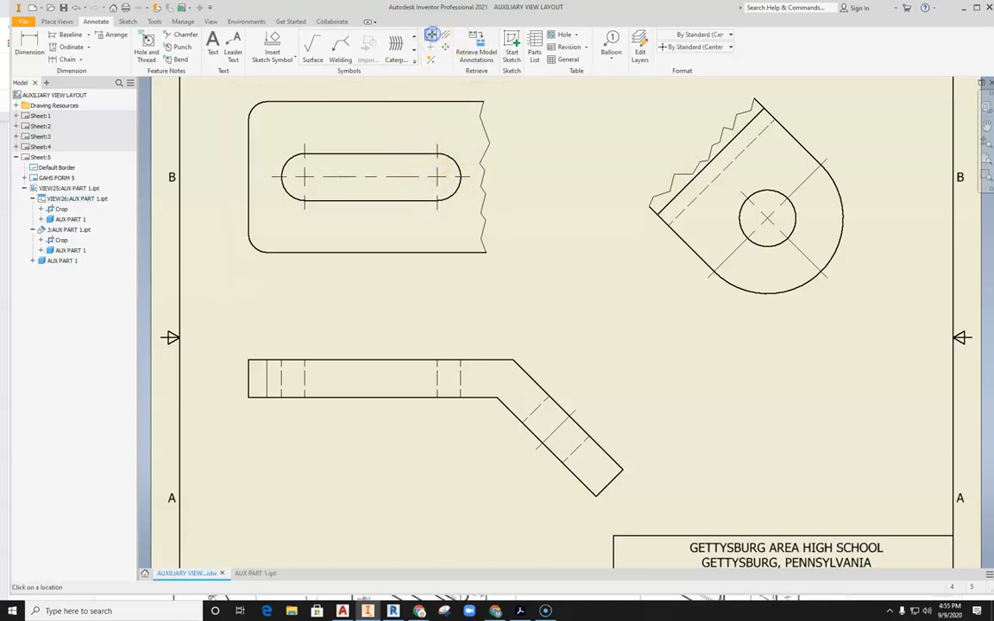
left_click(439, 361)
left_click(438, 397)
right_click(437, 397)
left_click(471, 398)
left_click(305, 361)
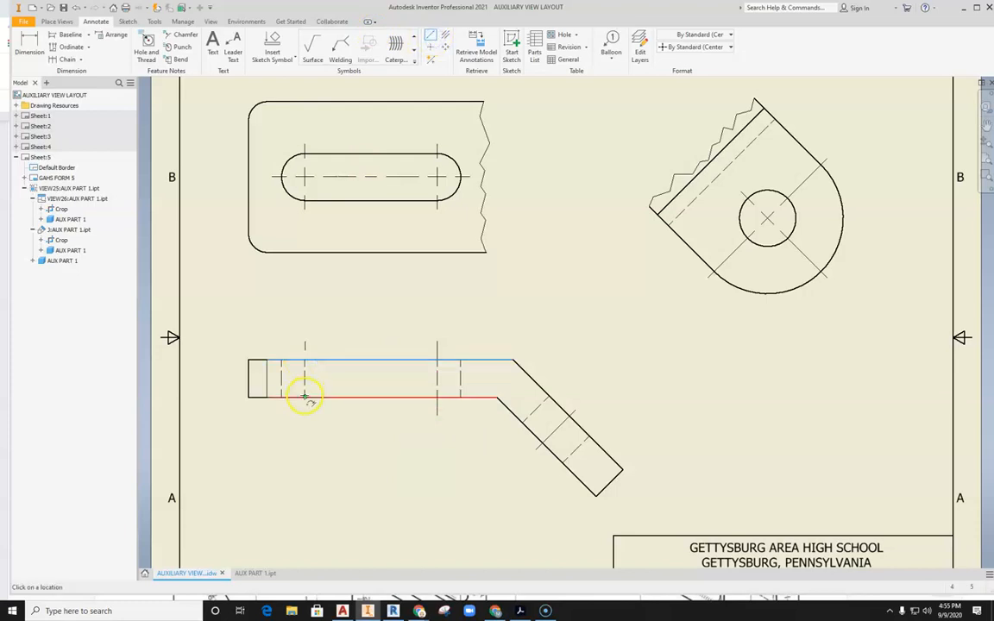
left_click(304, 398)
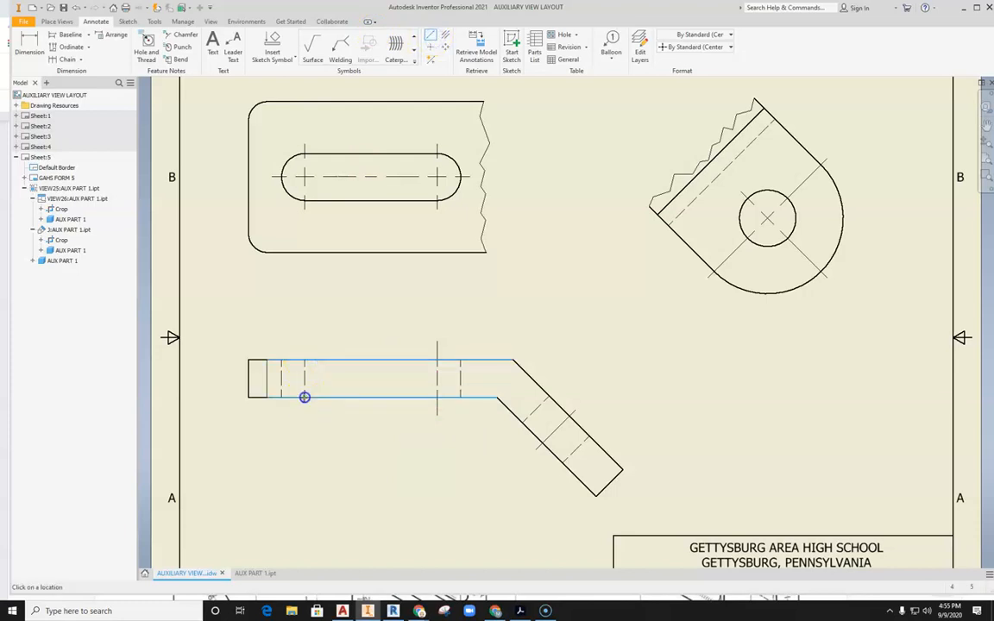
right_click(306, 395)
left_click(341, 394)
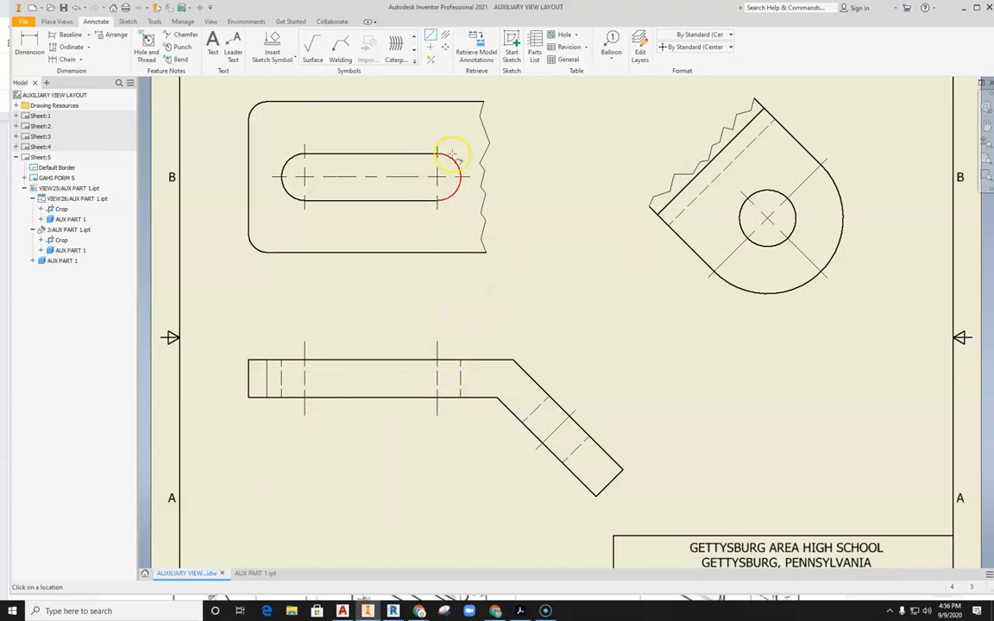
Step: Turn off the display of tangent edges for the front view
right_click(555, 356)
left_click(557, 387)
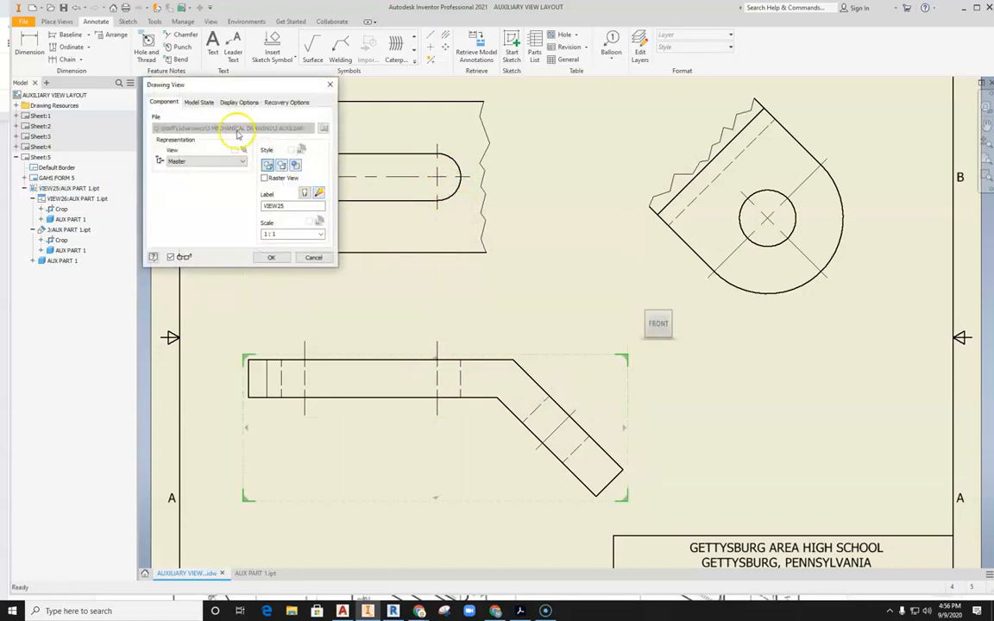
left_click(239, 101)
left_click(156, 126)
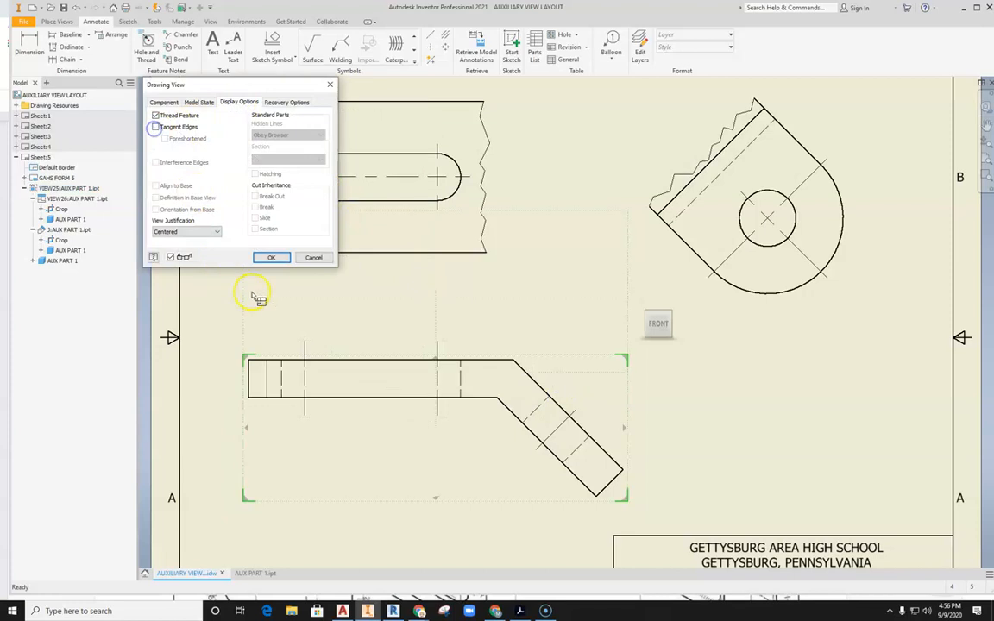
left_click(271, 258)
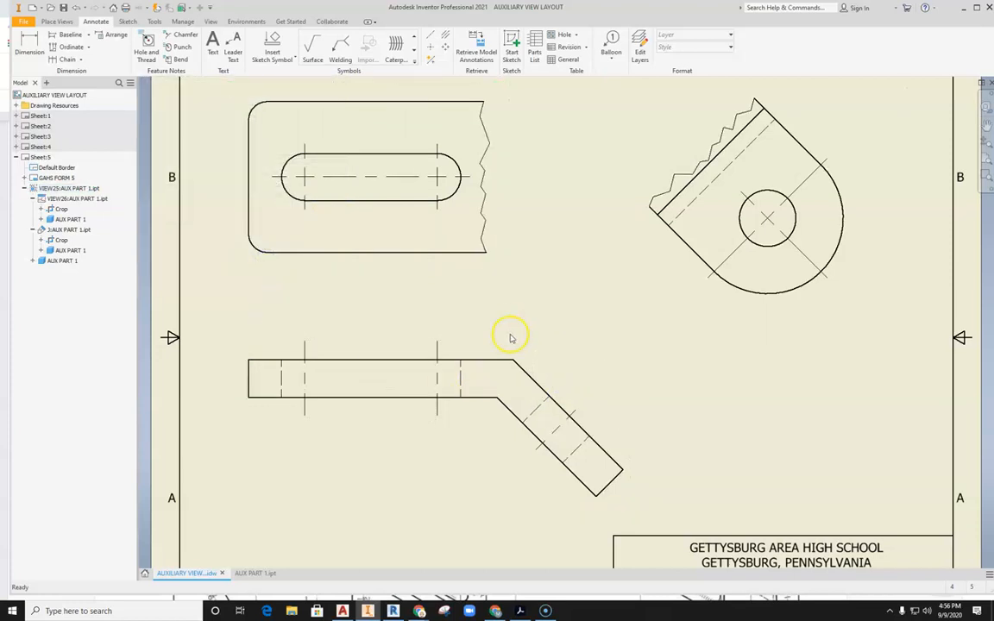
scroll(587, 302, "up", 3)
scroll(587, 303, "down", 6)
mouse_move(587, 302)
middle_mouse_down()
mouse_move(532, 292)
mouse_move(490, 299)
middle_mouse_up()
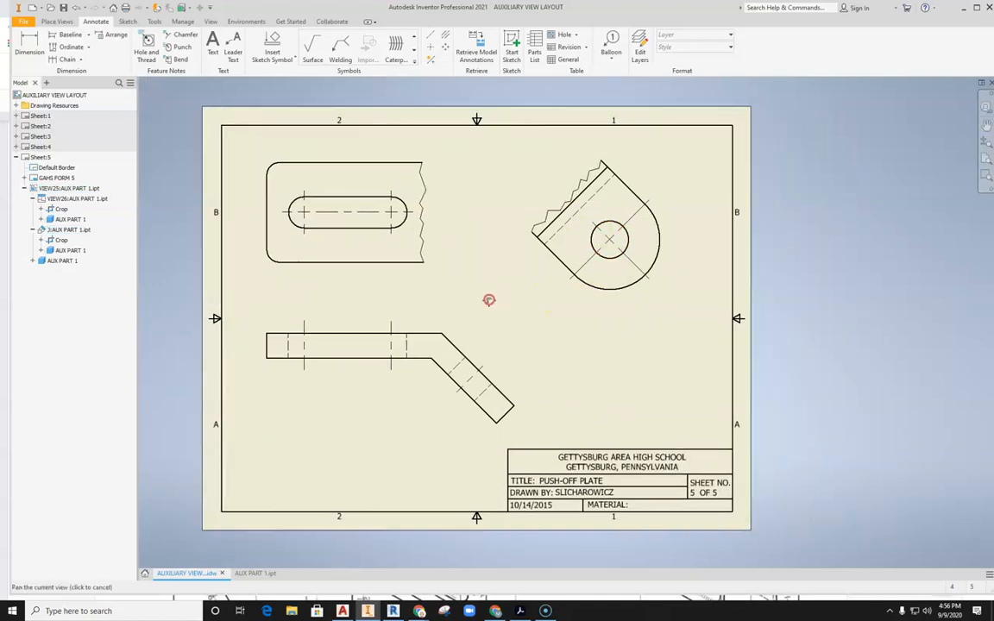
left_click(276, 378)
left_click(251, 471)
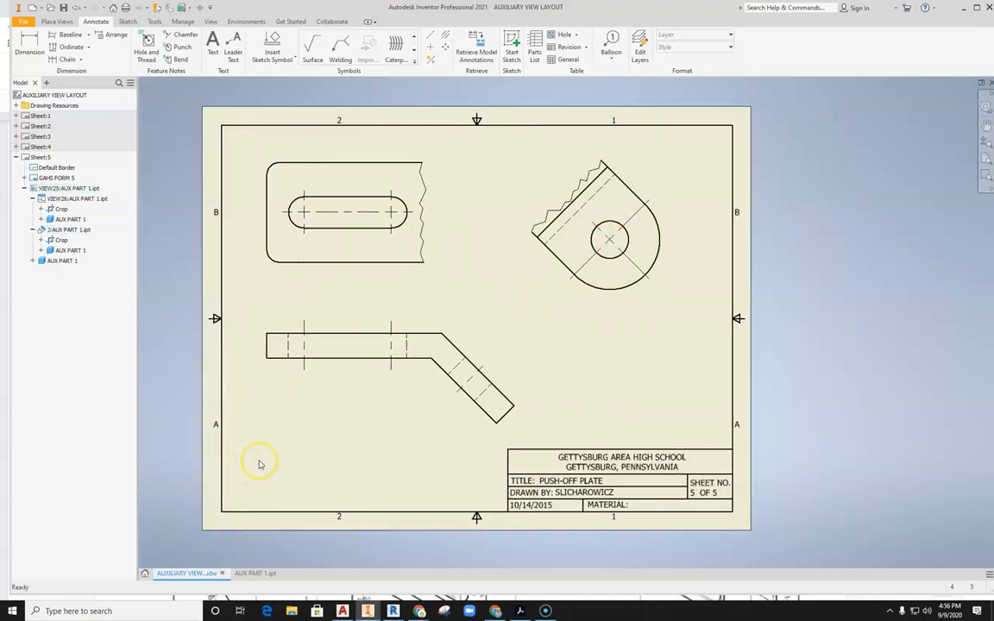
key("d")
scroll(302, 470, "up", 1)
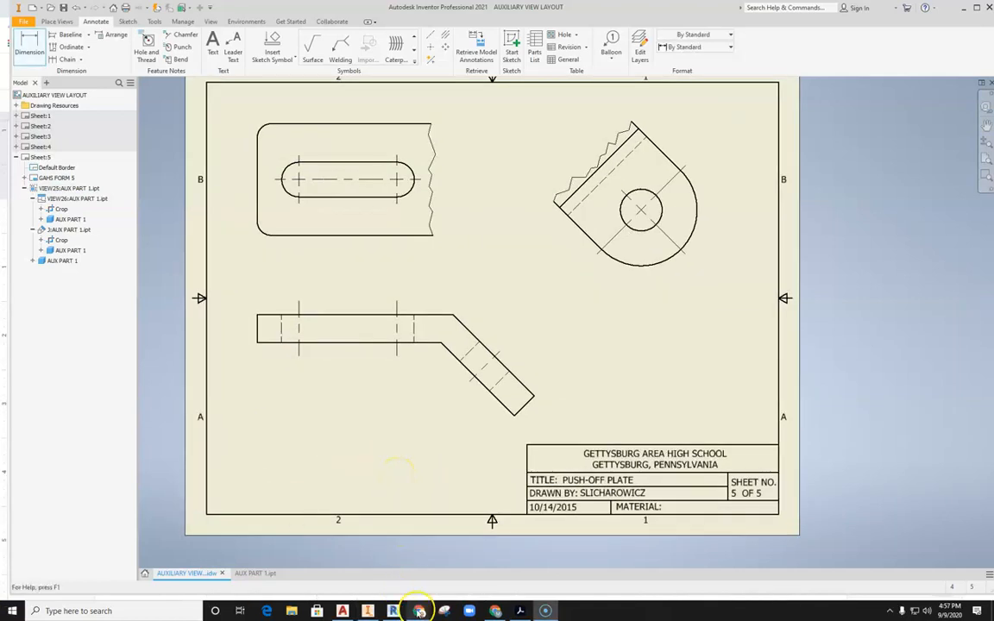
Step: Switch to the assignment document in Chrome, examine its dimensioning instructions and the push-off plate figure, and return to Inventor
mouse_move(420, 611)
left_click(404, 583)
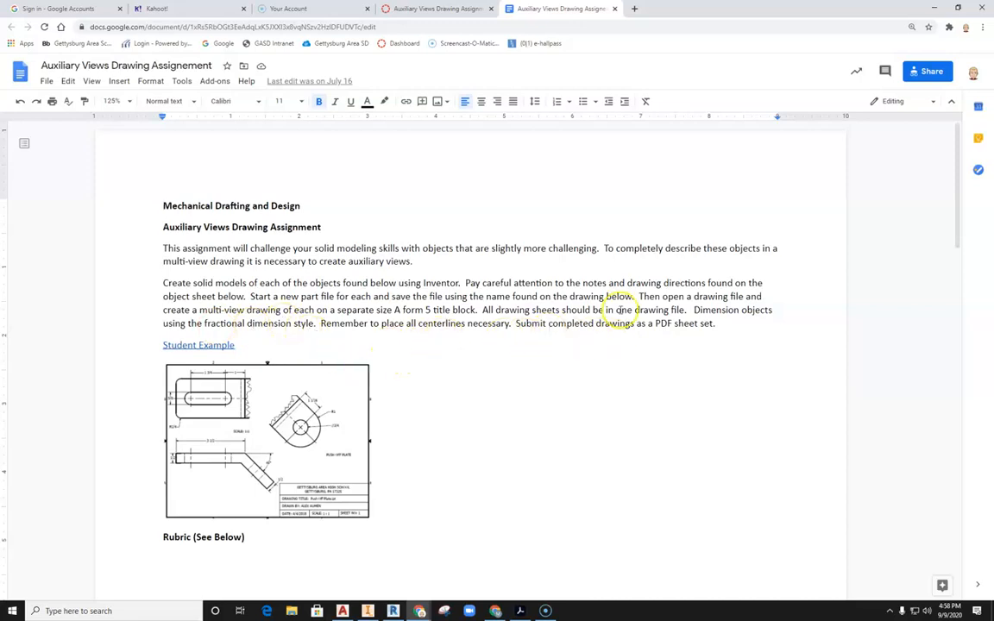
scroll(558, 344, "down", 20)
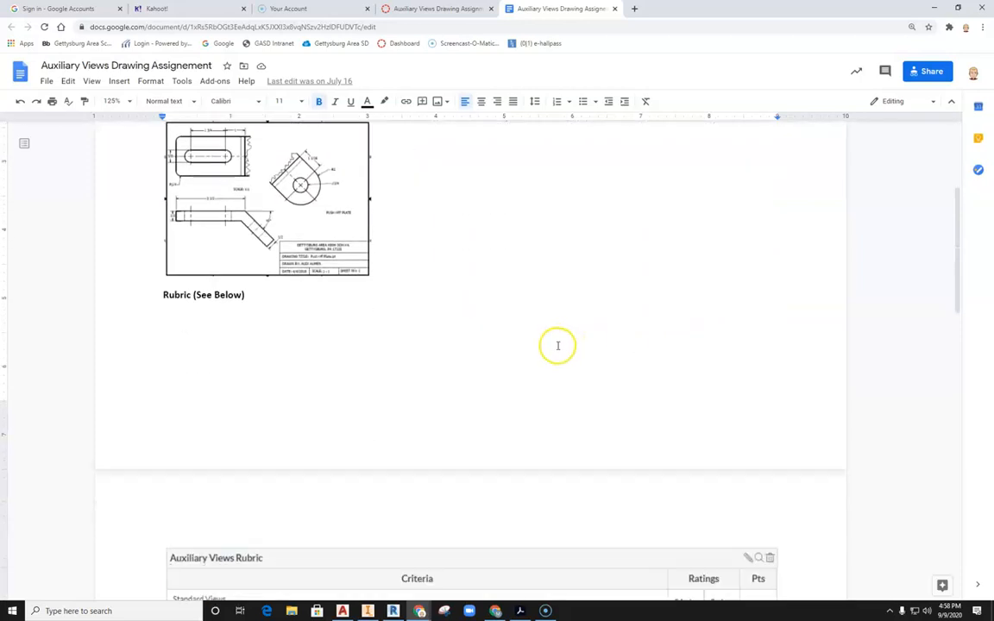
scroll(556, 346, "down", 4)
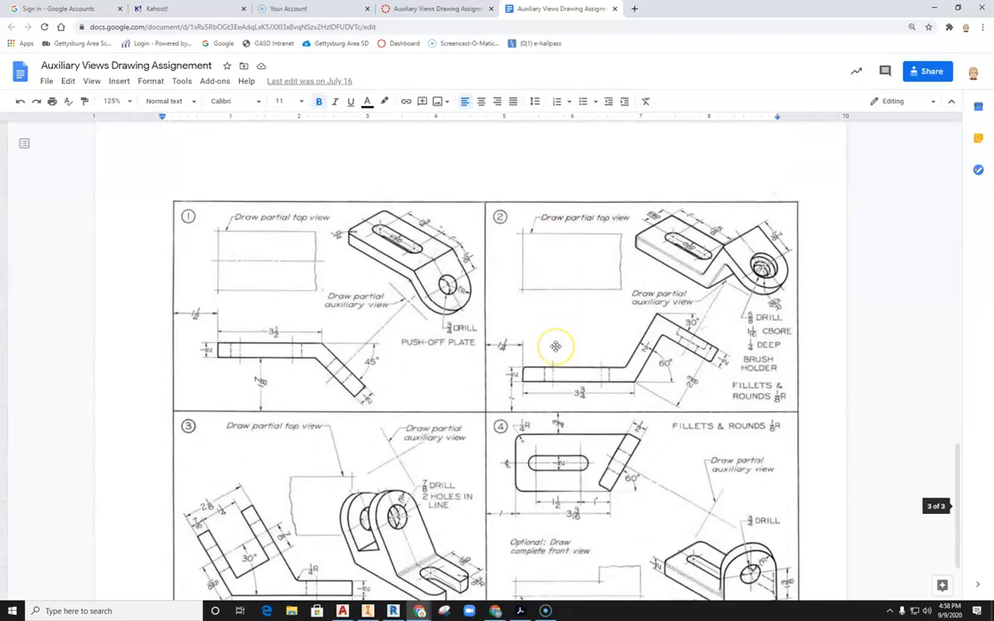
scroll(344, 322, "up", 1)
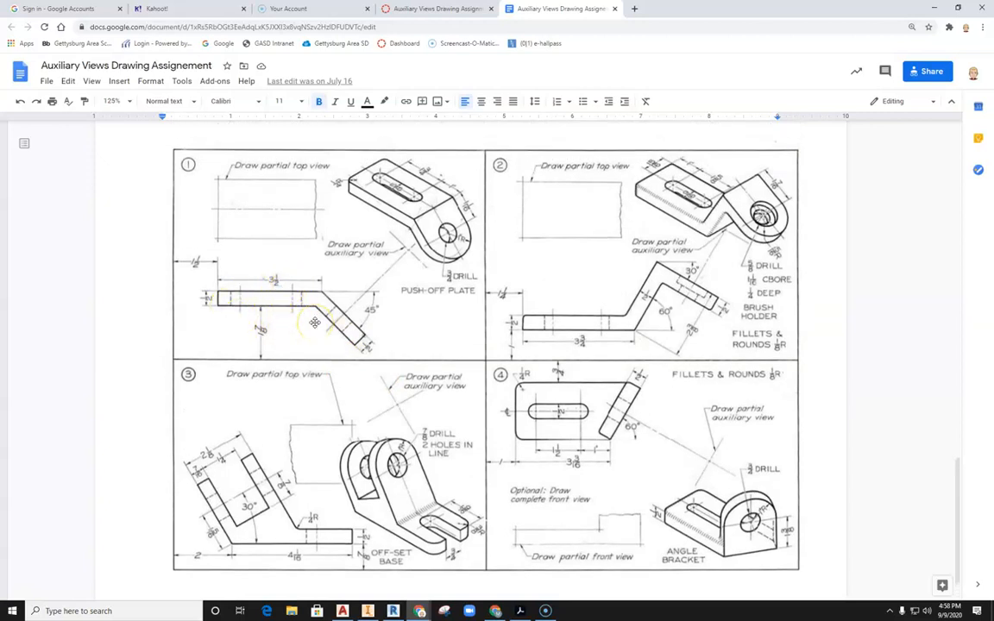
key("alt+Tab")
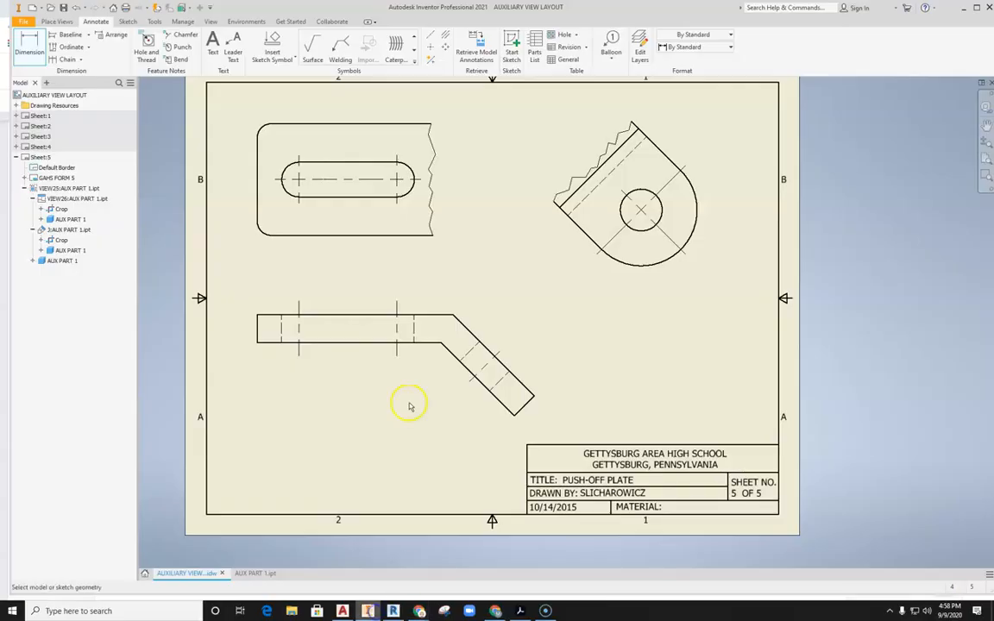
Step: Set the dimension style to Default - Fraction (ANSI) and dimension the plate's thickness at the square end of the front view
left_click(35, 52)
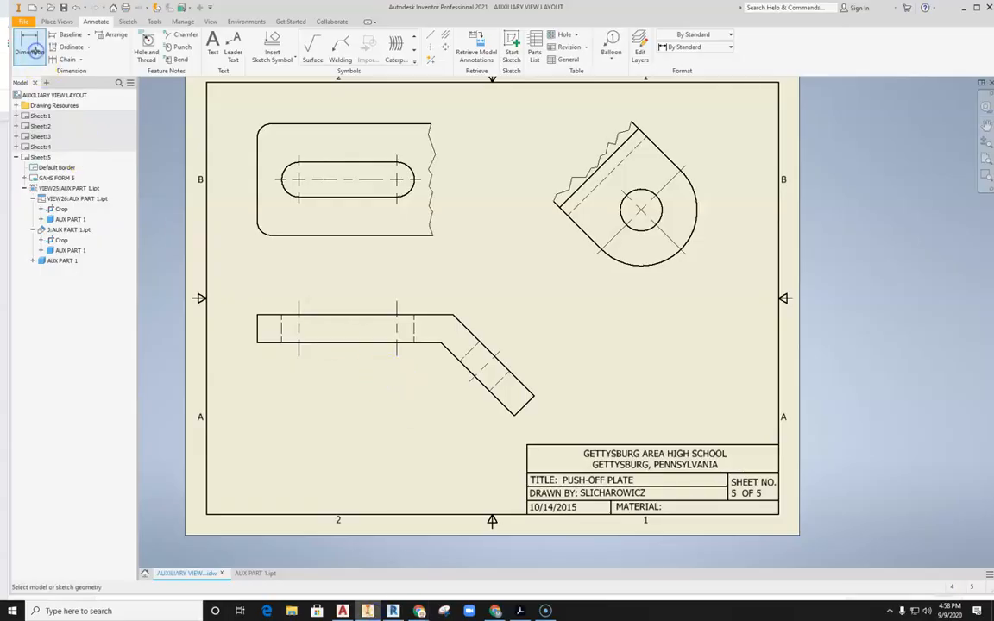
left_click(713, 48)
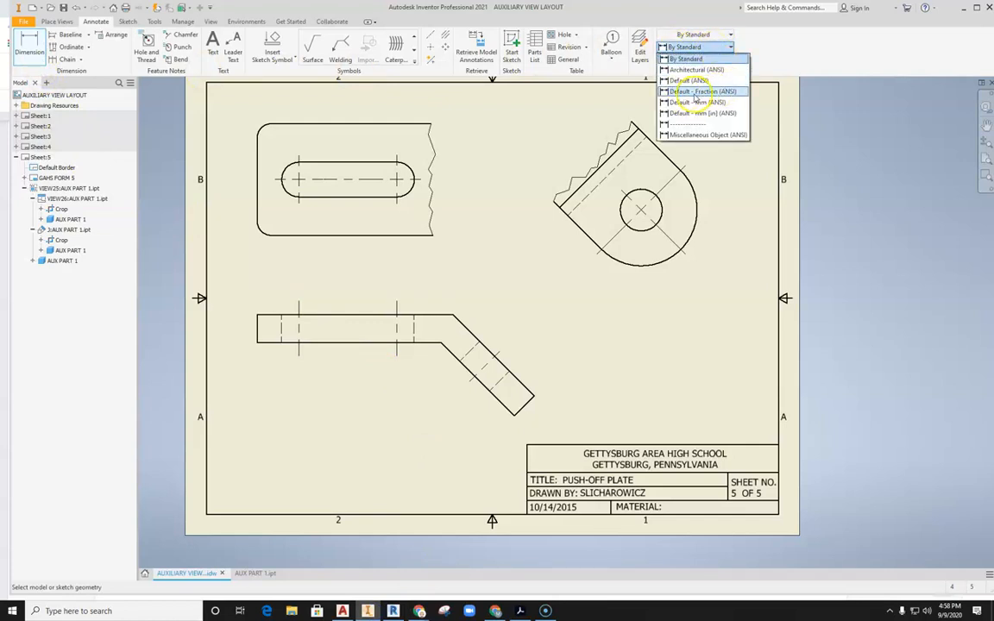
left_click(708, 91)
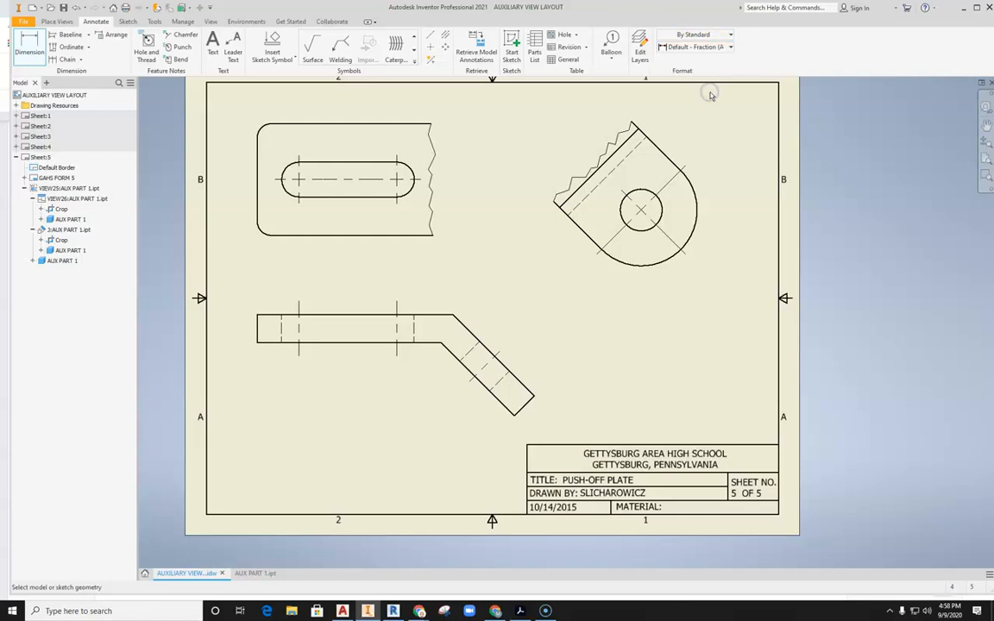
left_click(257, 325)
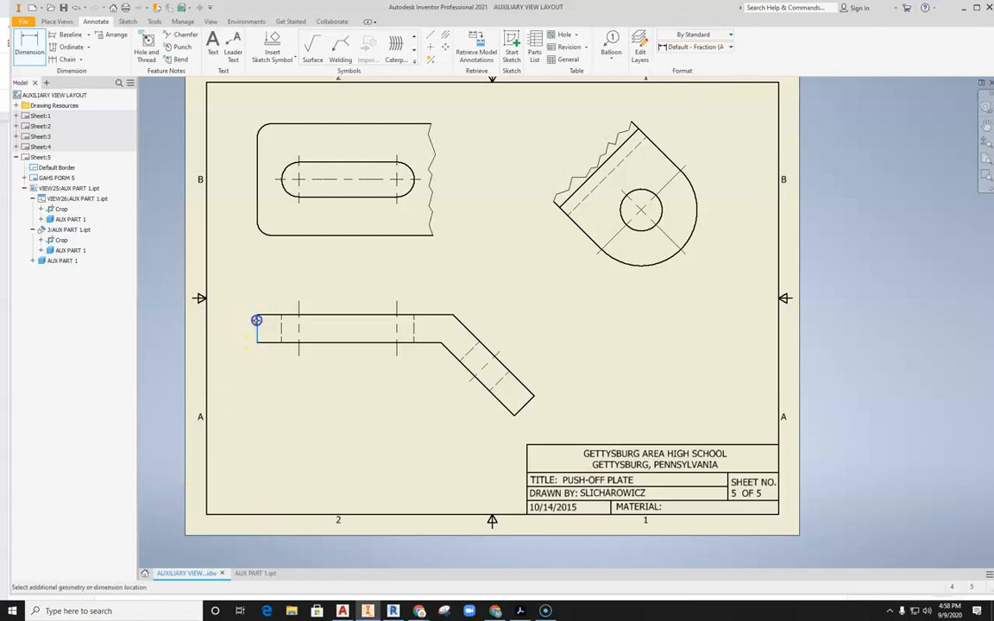
left_click(243, 368)
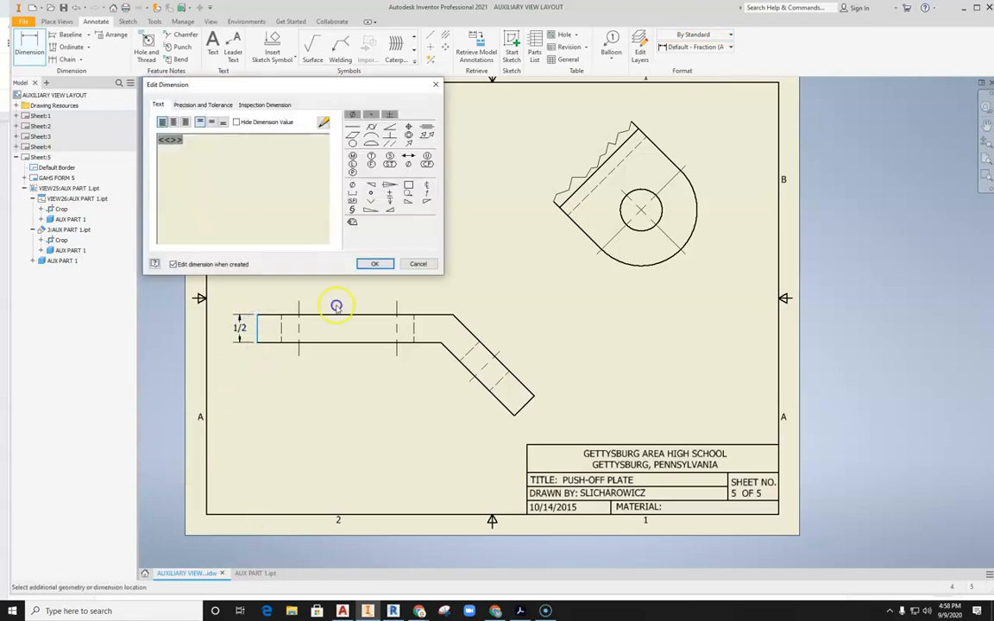
left_click(374, 263)
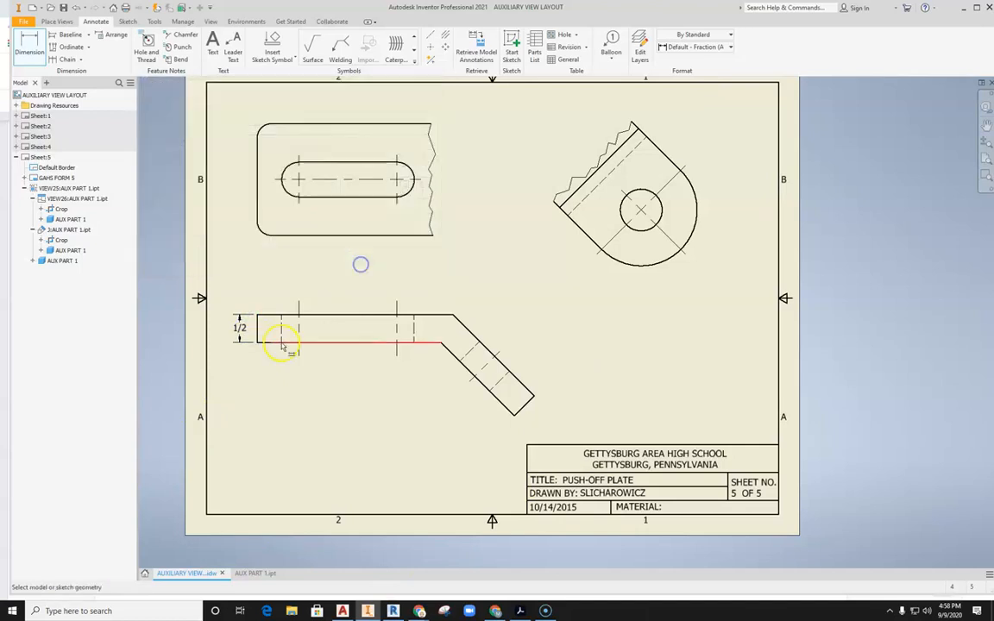
Step: Dimension the distance between the two vertical slot centerlines, placing it above the front view
left_click(300, 303)
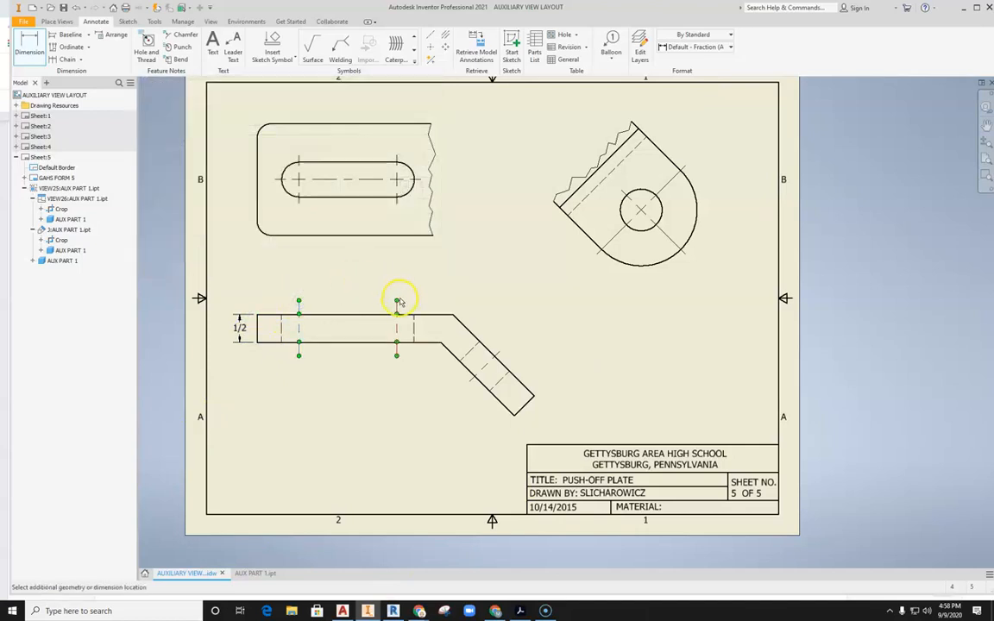
left_click(396, 300)
left_click(362, 279)
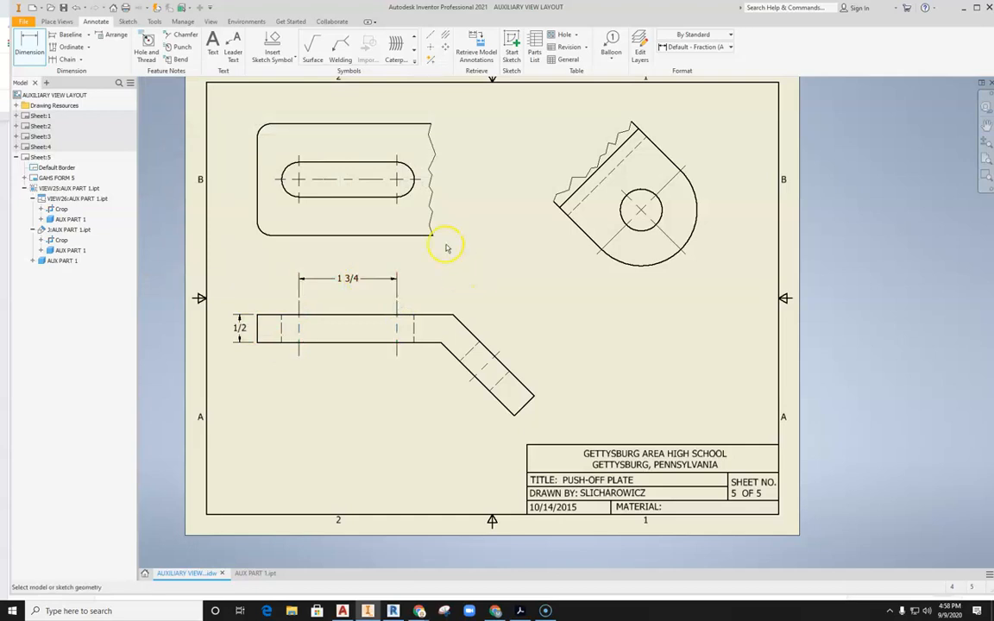
Step: Dimension the radius of the slot's left rounded end in the partial top view, placing the text outside the plate's upper-left corner
left_click(285, 167)
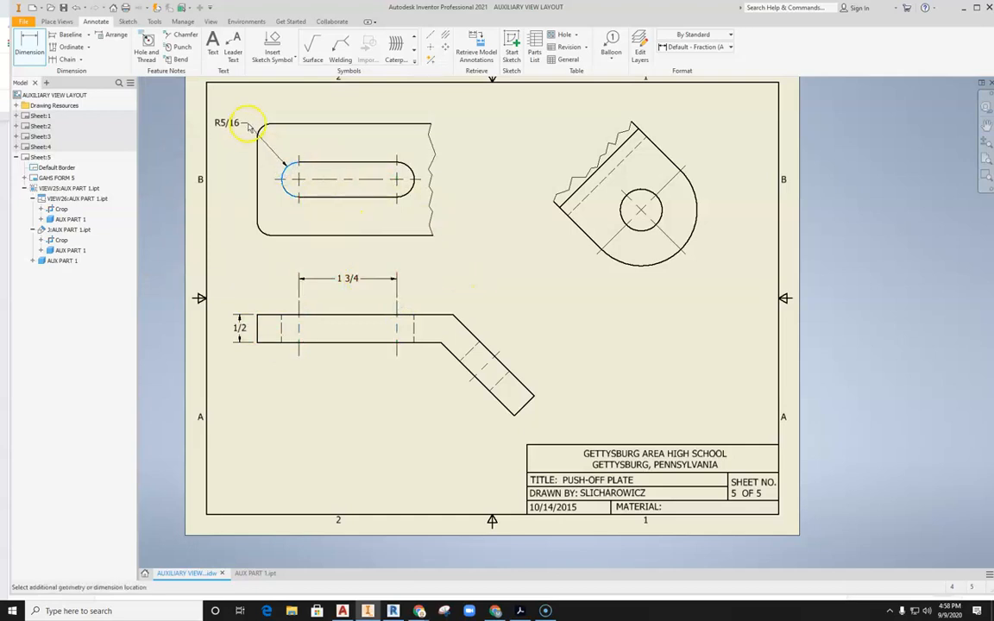
left_click(249, 134)
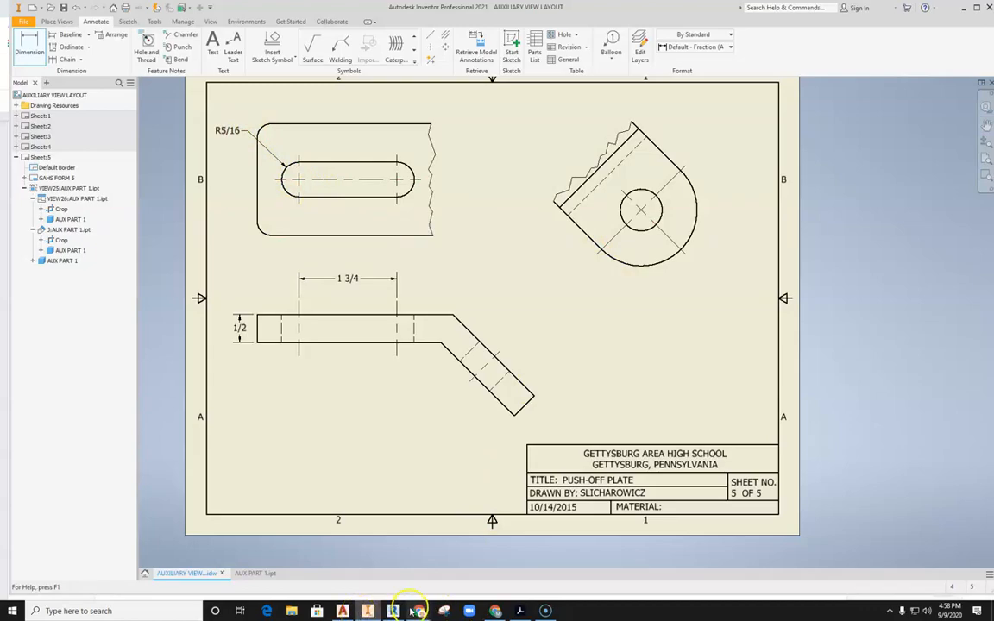
Step: Switch to the assignment document in Chrome, check the push-off plate figure's dimensions, and return to Inventor
mouse_move(417, 609)
left_click(345, 544)
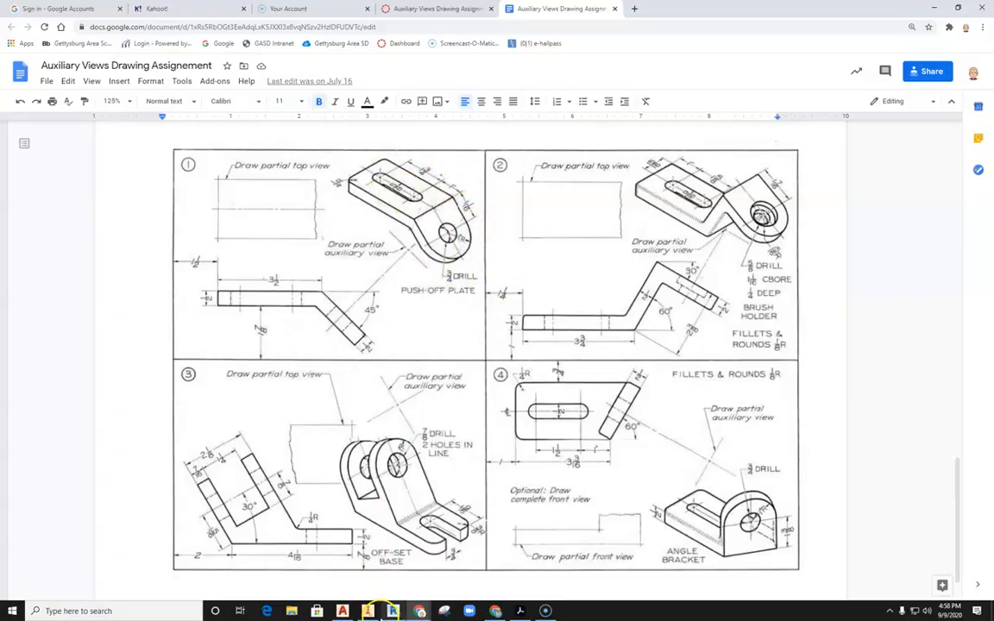
left_click(368, 612)
Step: Dimension the rounded end's radius and the hole's diameter in the auxiliary view, placing both outside the plate on its lower-left side
key("d")
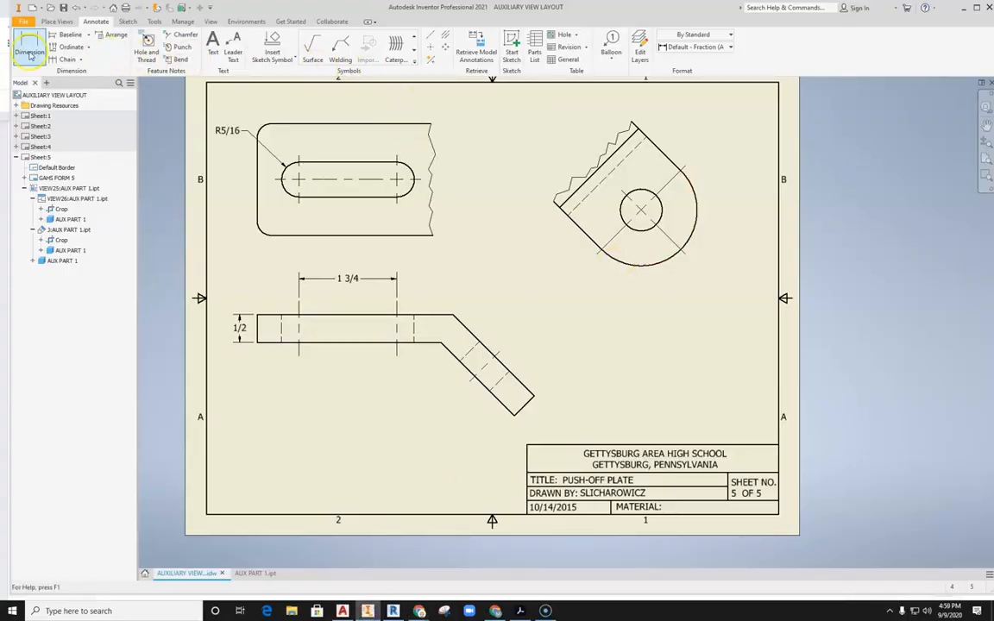
left_click(631, 267)
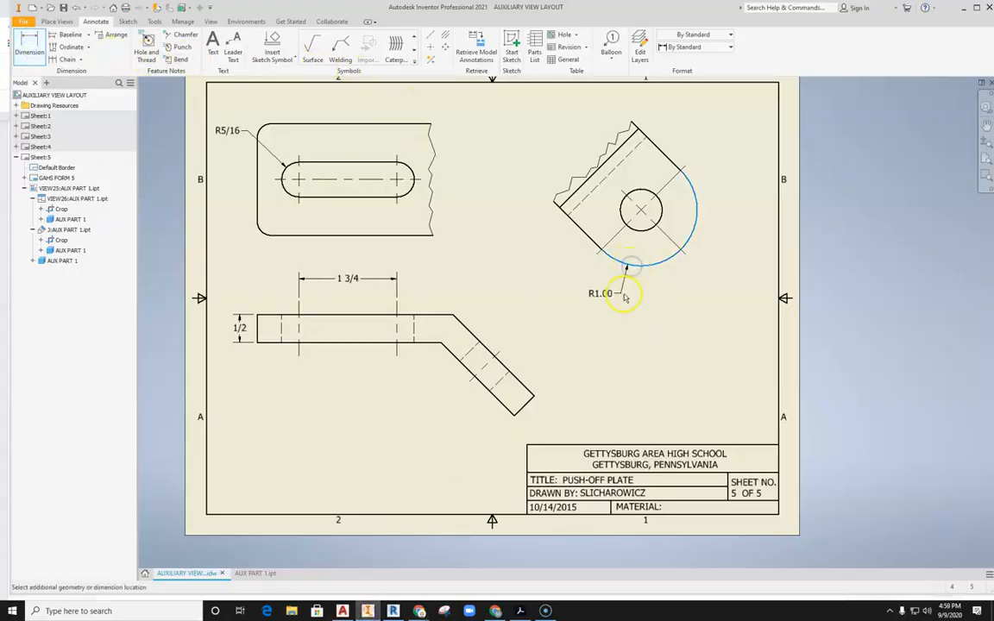
left_click(602, 289)
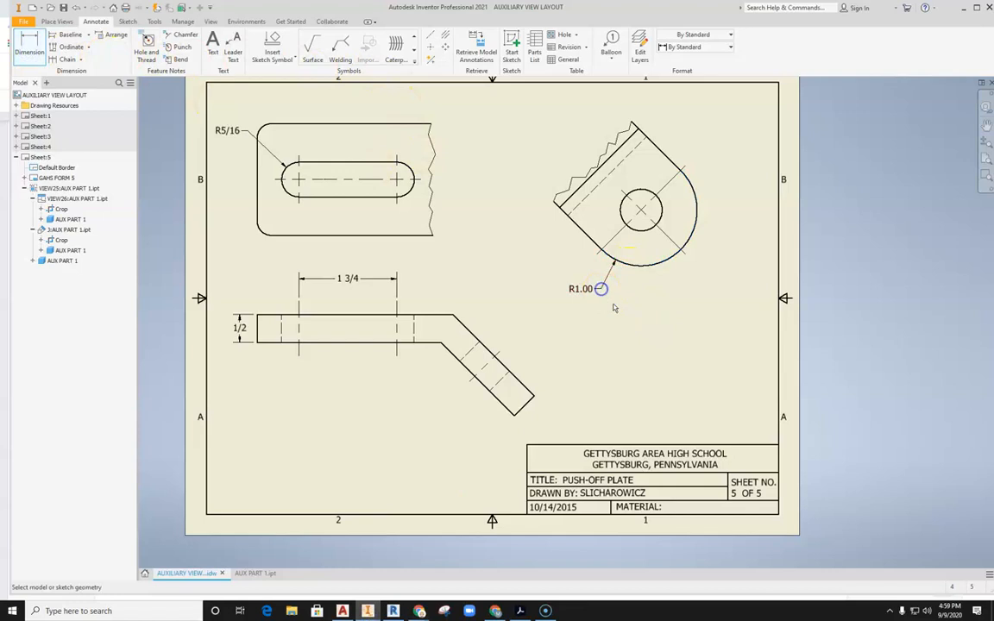
left_click(657, 217)
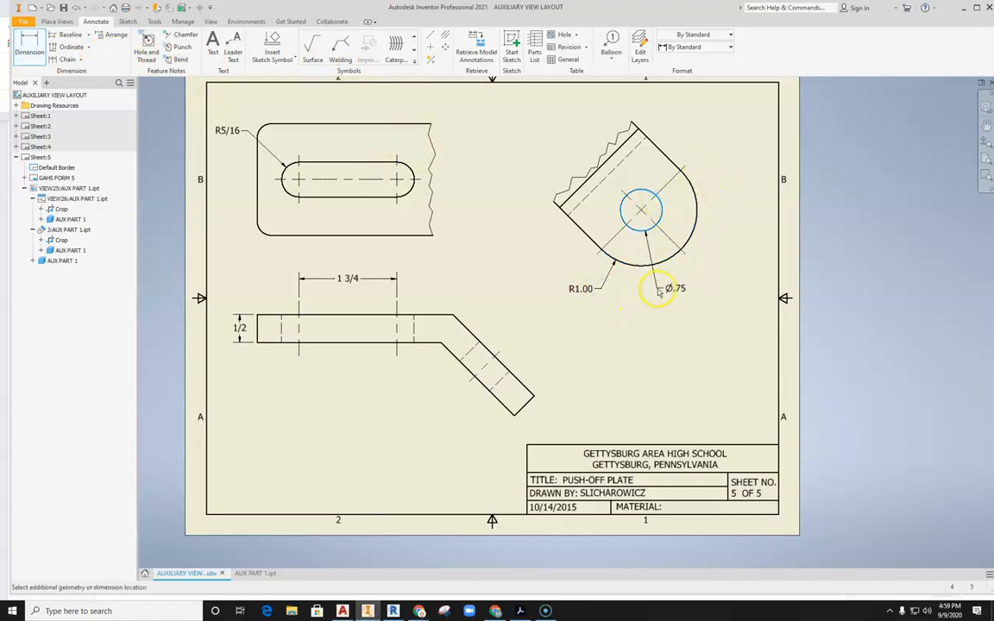
left_click(571, 254)
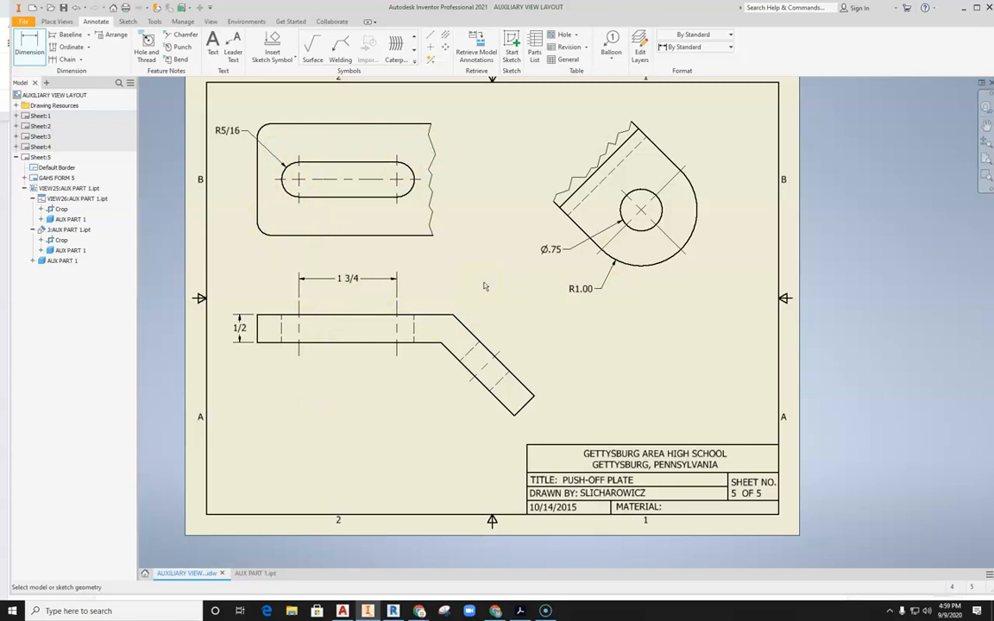
middle_click_drag(487, 283, 478, 303)
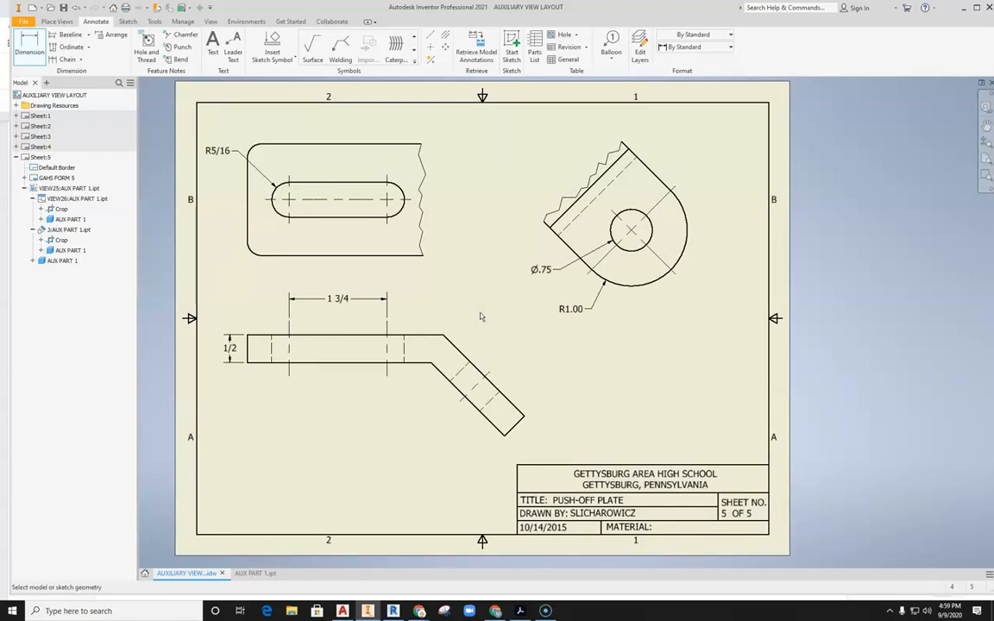
left_click(482, 319)
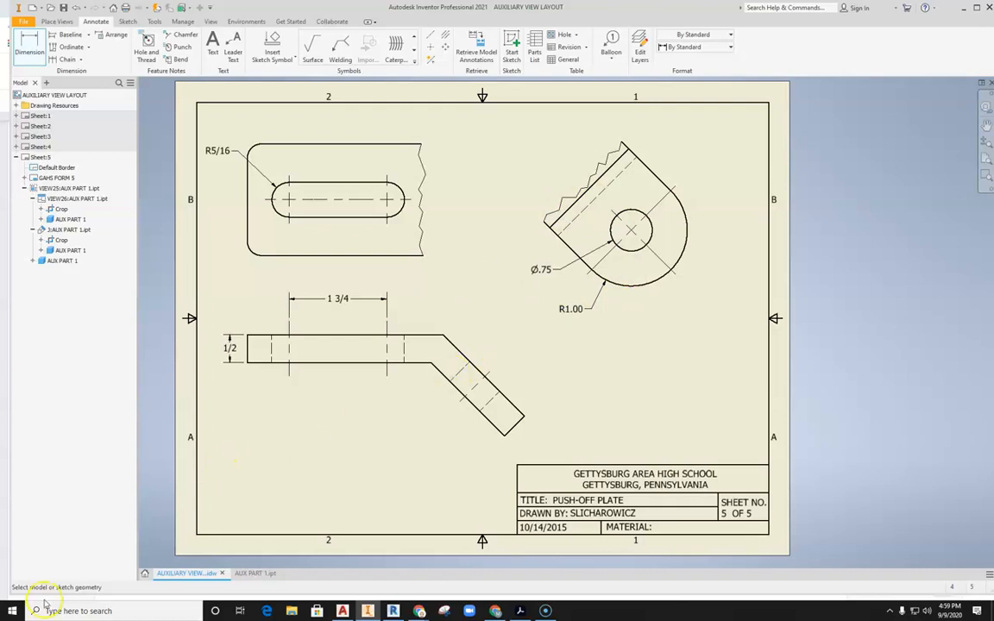